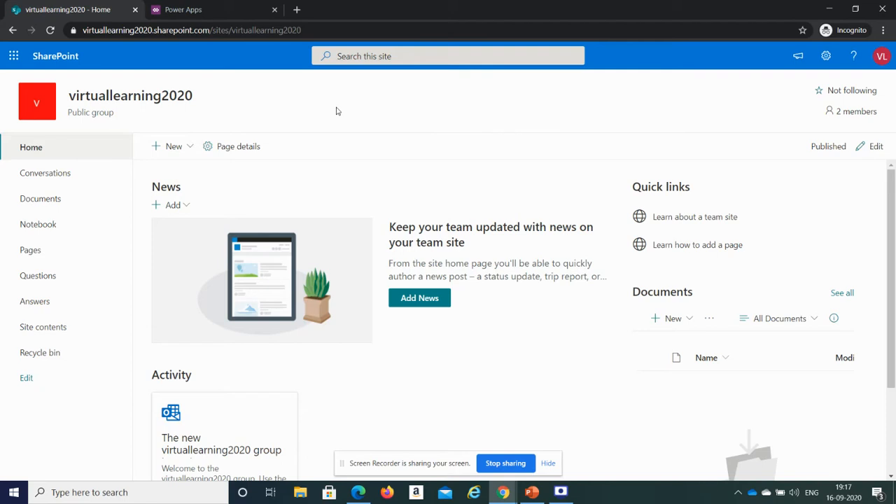
{"action": "left_click", "coordinate": [226, 5]}
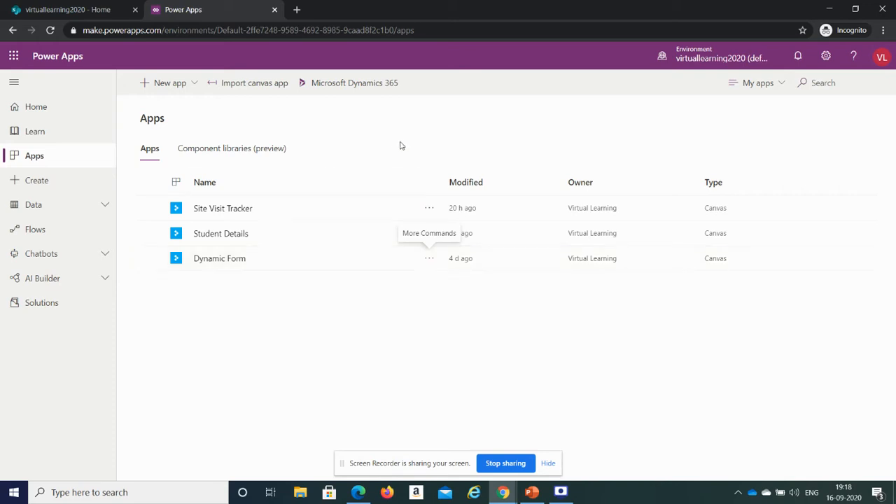
{"action": "left_click", "coordinate": [103, 14]}
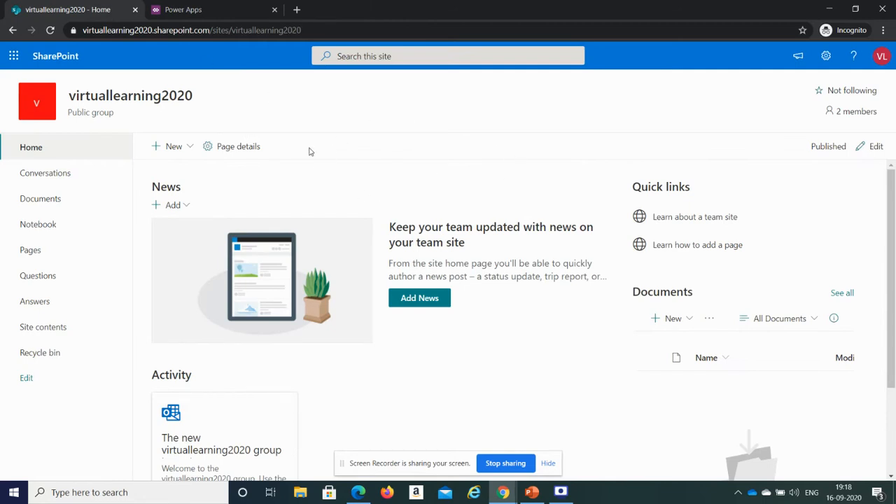
{"action": "left_click", "coordinate": [235, 11]}
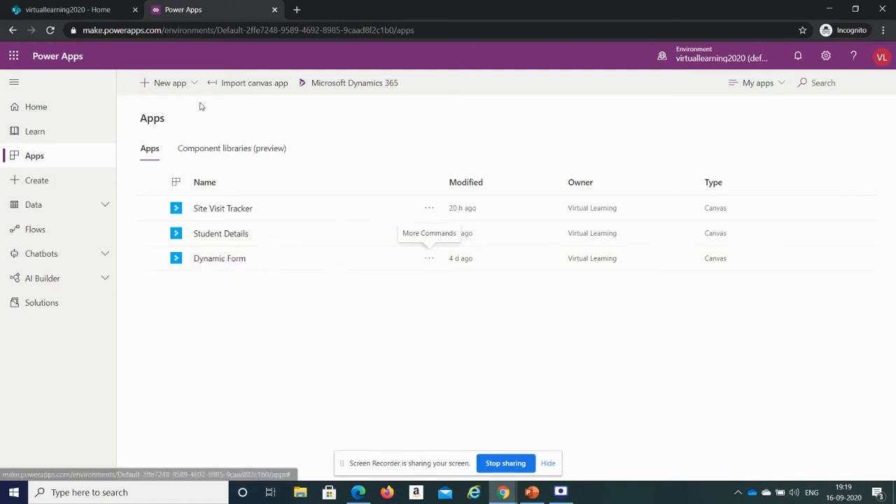
{"action": "left_click", "coordinate": [68, 9]}
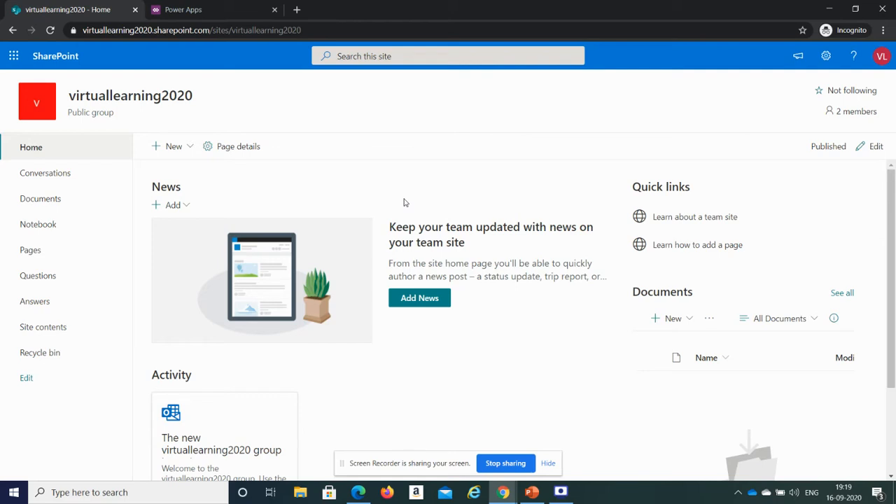
{"action": "left_click", "coordinate": [230, 9]}
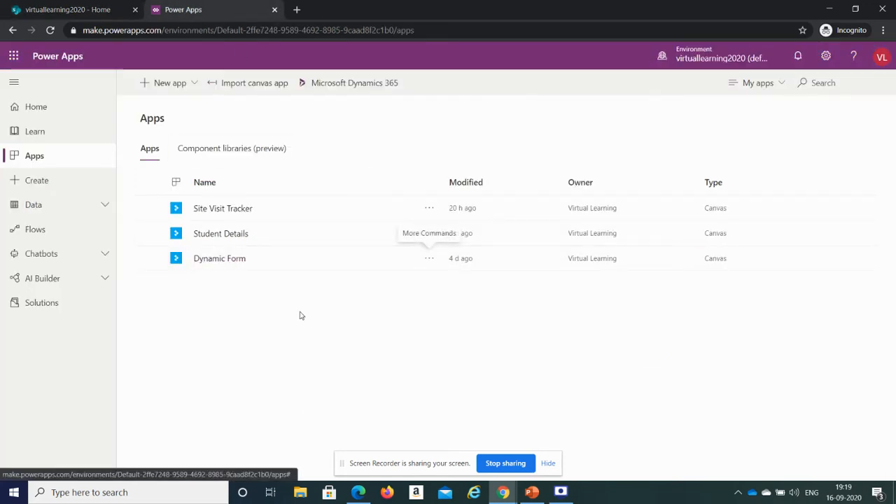
- Play the Dynamic Form app in a new tab and select its web address
{"action": "left_click", "coordinate": [230, 264]}
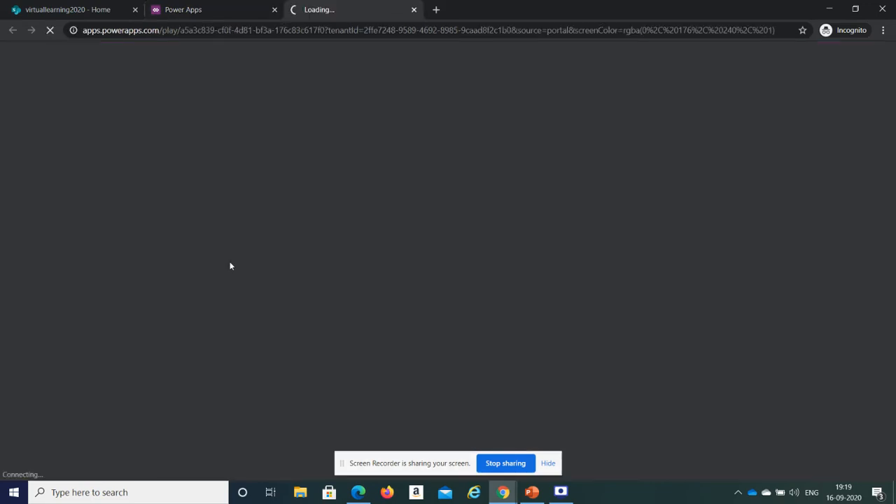
{"action": "left_click", "coordinate": [413, 30]}
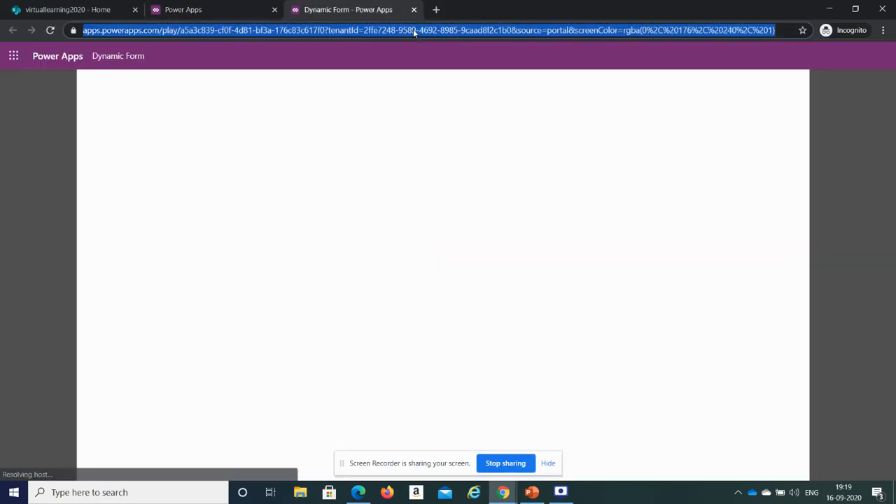
{"action": "left_click", "coordinate": [211, 5]}
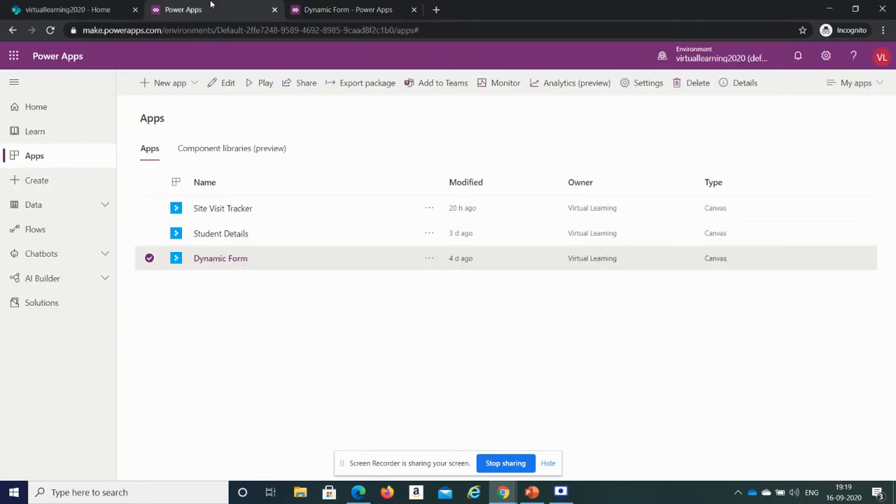
- Open the details page of the Dynamic Form app
{"action": "left_click", "coordinate": [429, 259]}
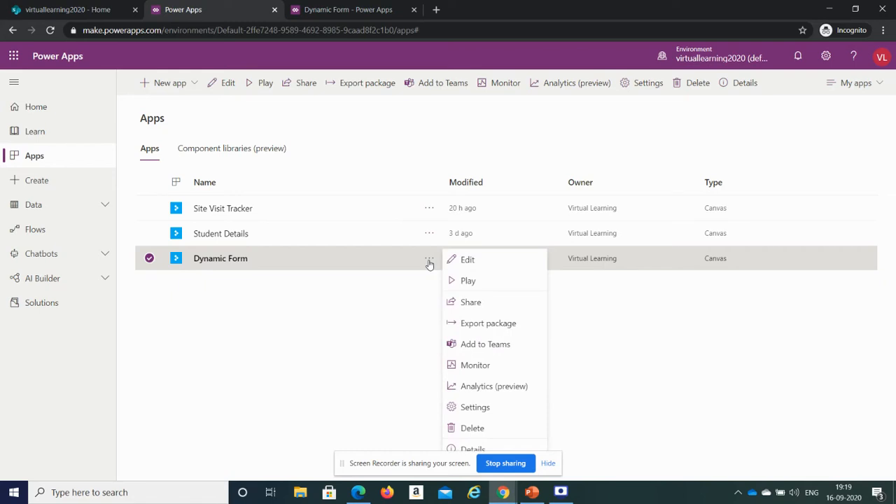
{"action": "left_click", "coordinate": [476, 408]}
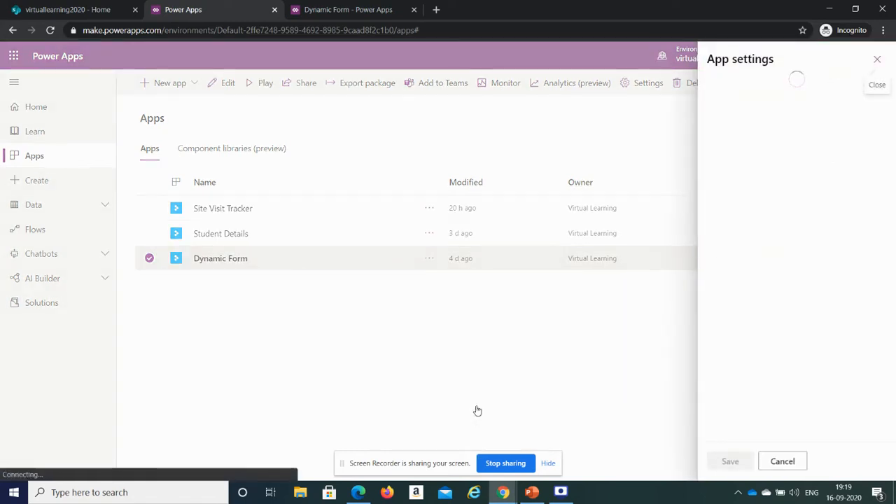
{"action": "left_click", "coordinate": [877, 61]}
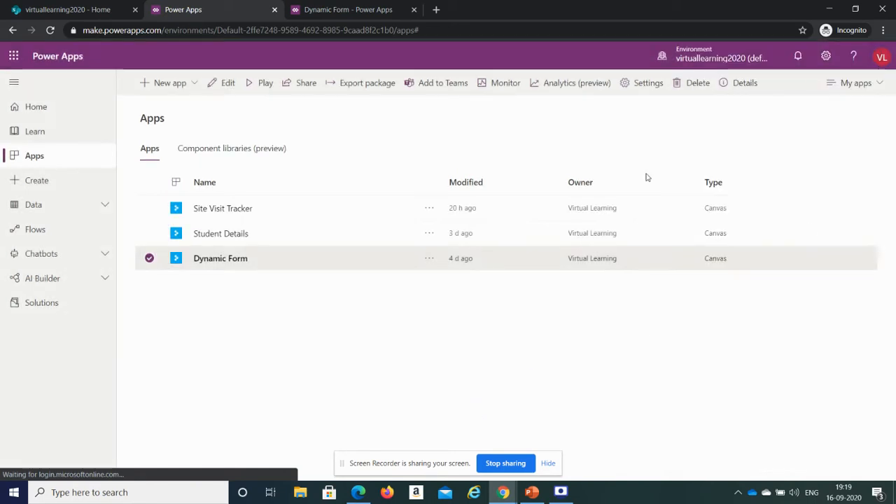
{"action": "left_click", "coordinate": [430, 259]}
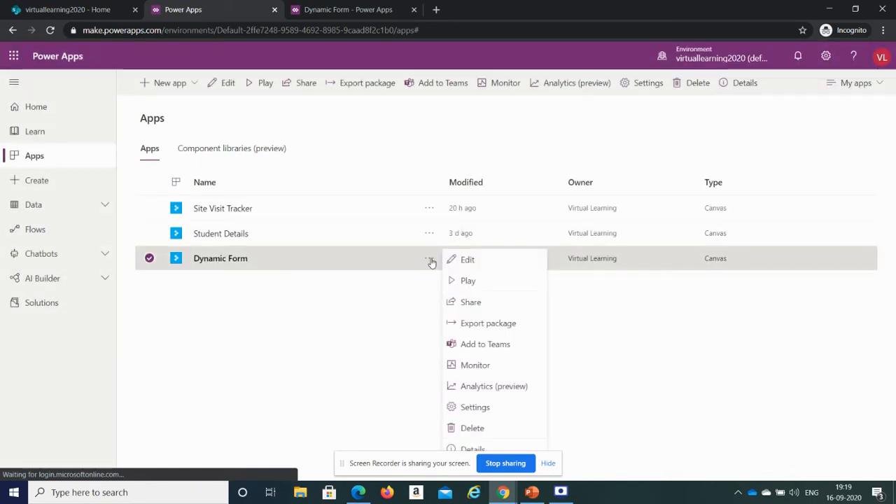
{"action": "left_click", "coordinate": [465, 450]}
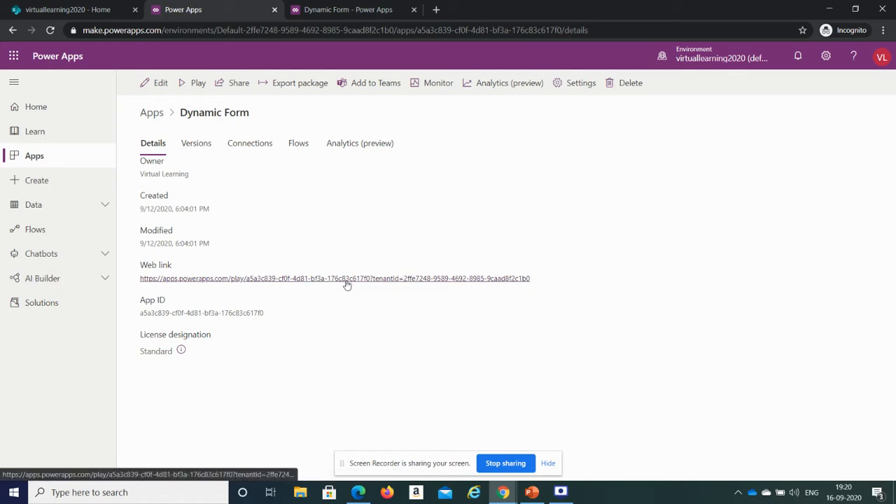
{"action": "left_click", "coordinate": [240, 84]}
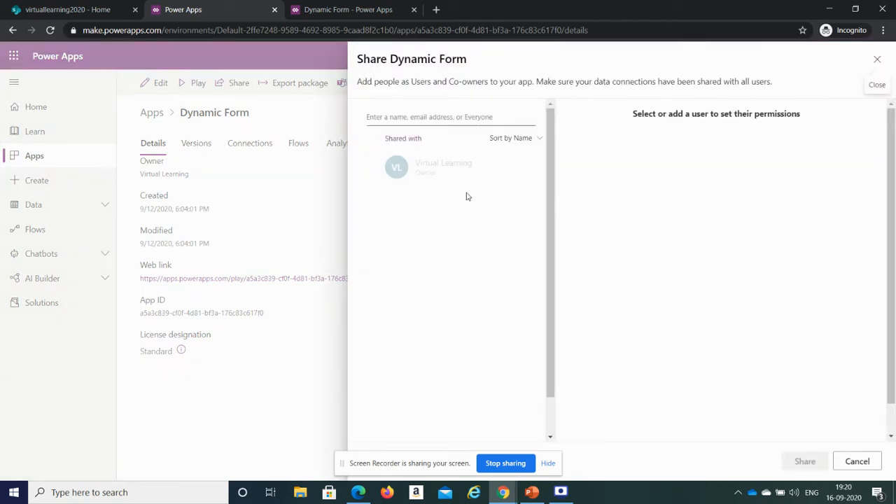
{"action": "left_click", "coordinate": [877, 59]}
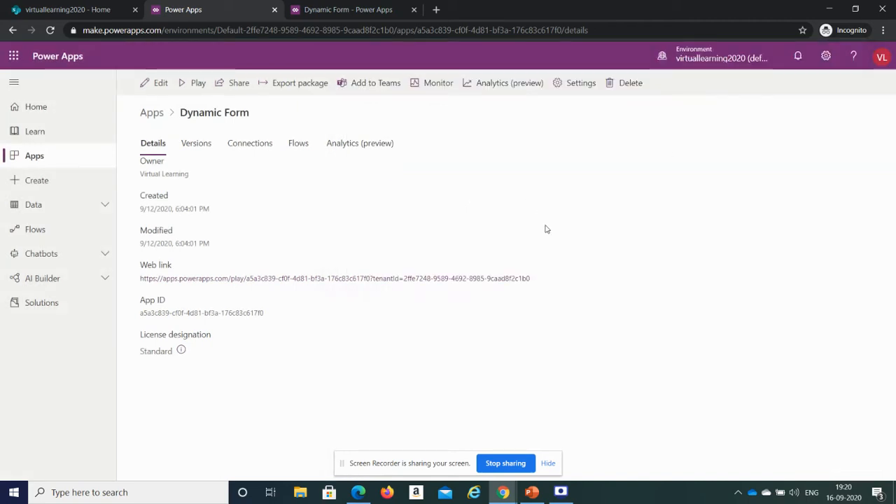
{"action": "left_click", "coordinate": [348, 7]}
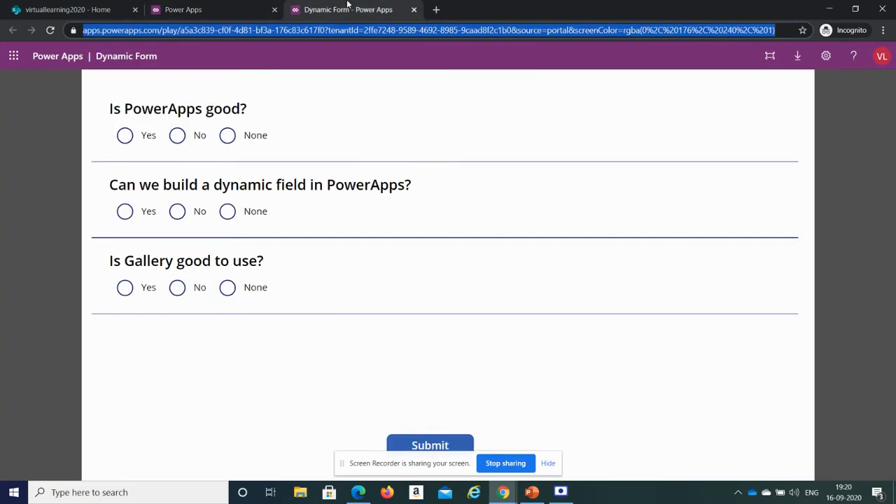
{"action": "left_click", "coordinate": [239, 5]}
{"action": "left_click", "coordinate": [313, 6]}
{"action": "left_click", "coordinate": [217, 6]}
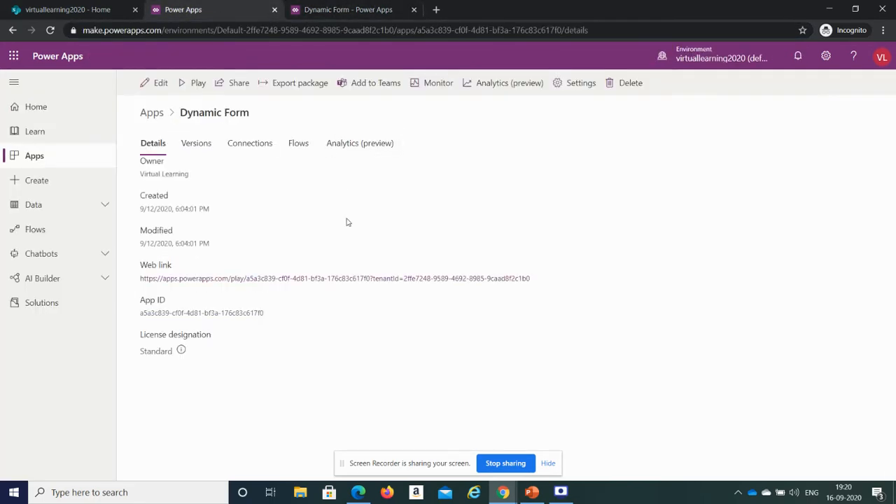
{"action": "left_click", "coordinate": [84, 6]}
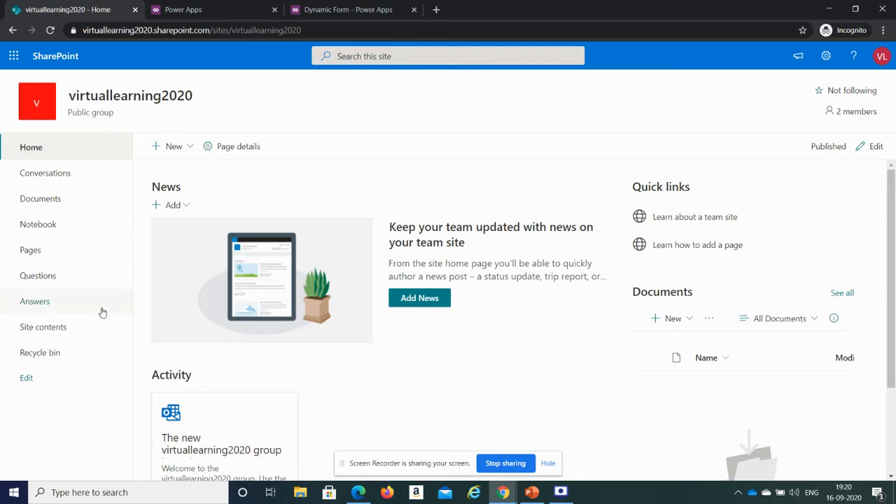
{"action": "left_click", "coordinate": [209, 9]}
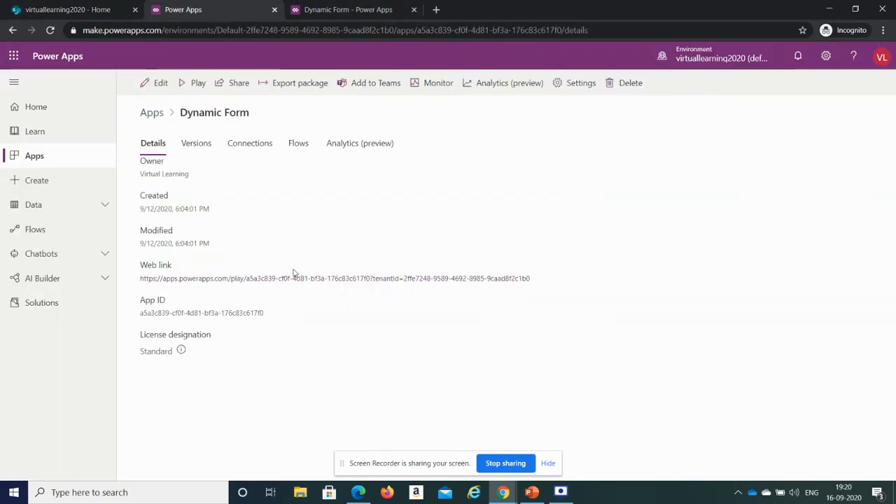
- Copy the link address of the Dynamic Form app's web link
{"action": "right_click", "coordinate": [274, 280]}
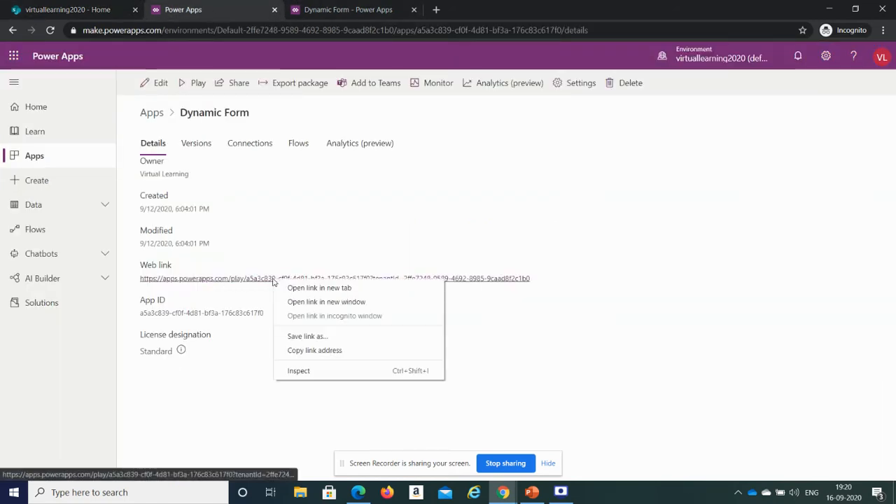
{"action": "left_click", "coordinate": [332, 351]}
{"action": "left_click", "coordinate": [116, 9]}
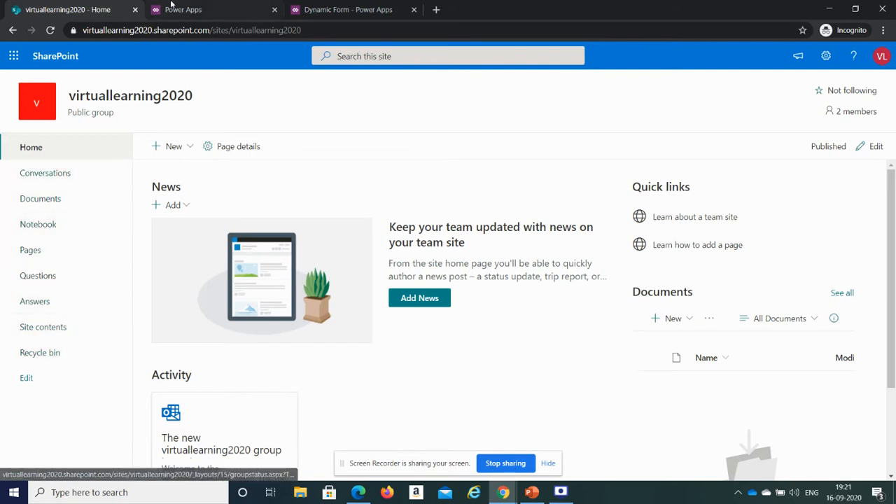
- Edit the site navigation and start adding a new item below Site contents
{"action": "left_click", "coordinate": [191, 9]}
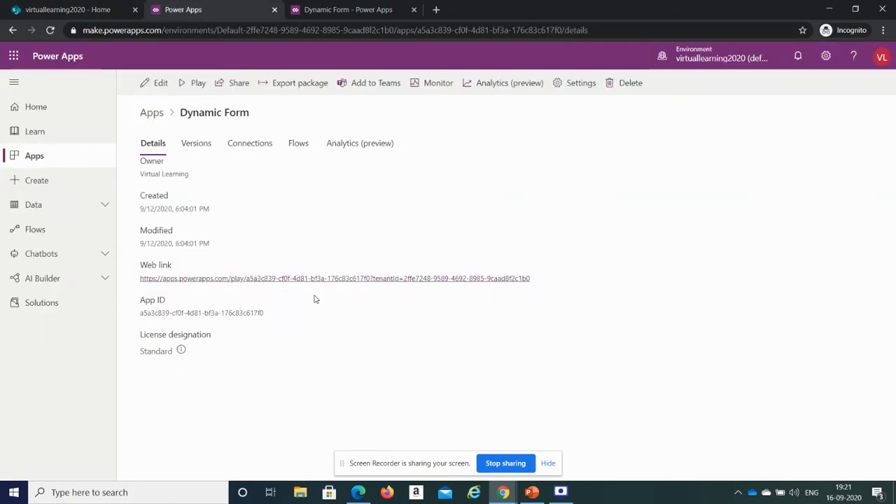
{"action": "left_click", "coordinate": [344, 16]}
{"action": "left_click", "coordinate": [130, 6]}
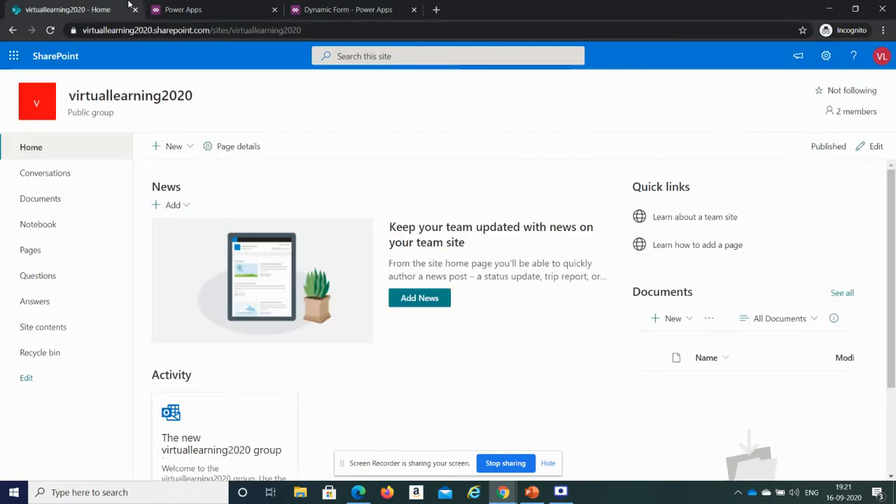
{"action": "left_click", "coordinate": [27, 380]}
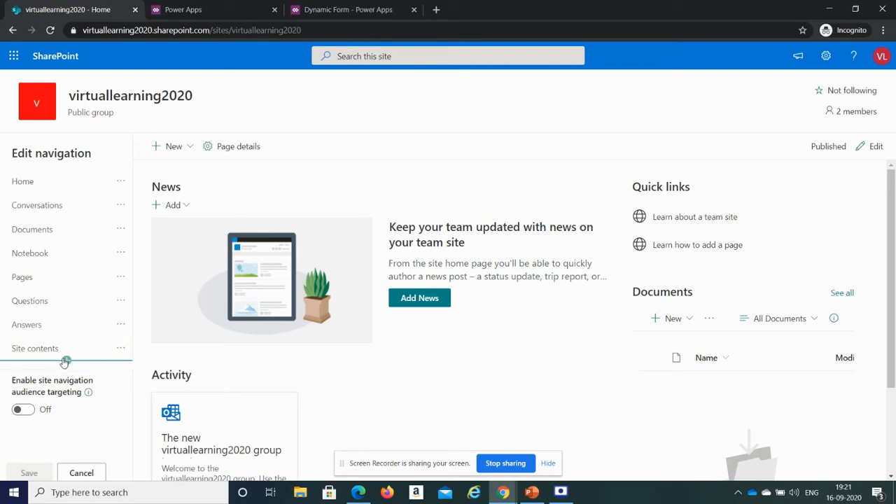
{"action": "left_click", "coordinate": [67, 361]}
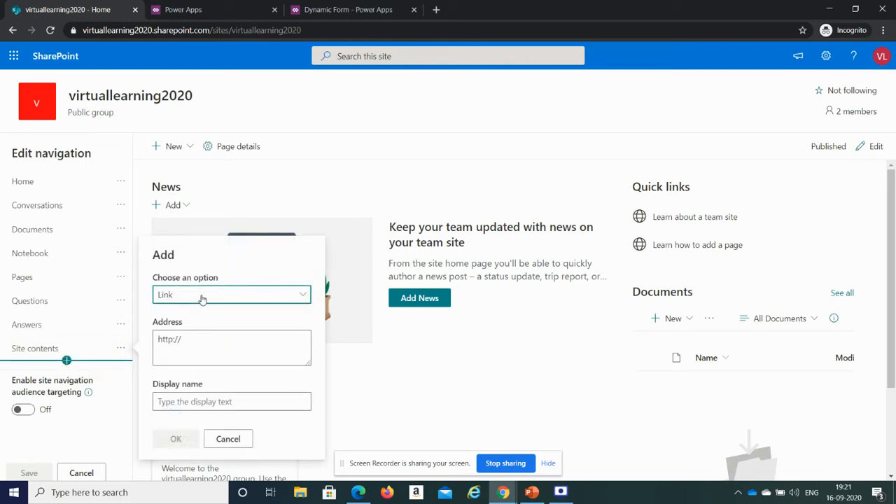
- Add a link with the copied app address and display name PowerApp Link, and save the navigation
{"action": "left_click_drag", "start_coordinate": [198, 355], "coordinate": [155, 339]}
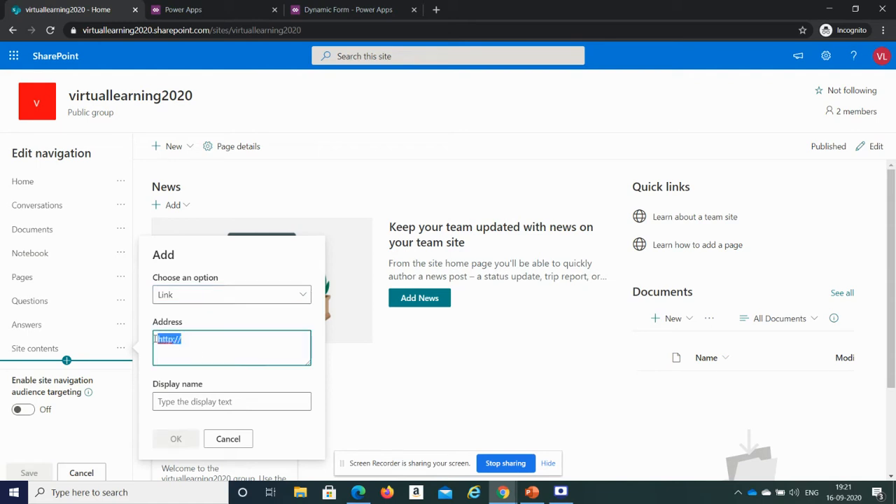
{"action": "key", "text": "ctrl+v"}
{"action": "left_click", "coordinate": [231, 402]}
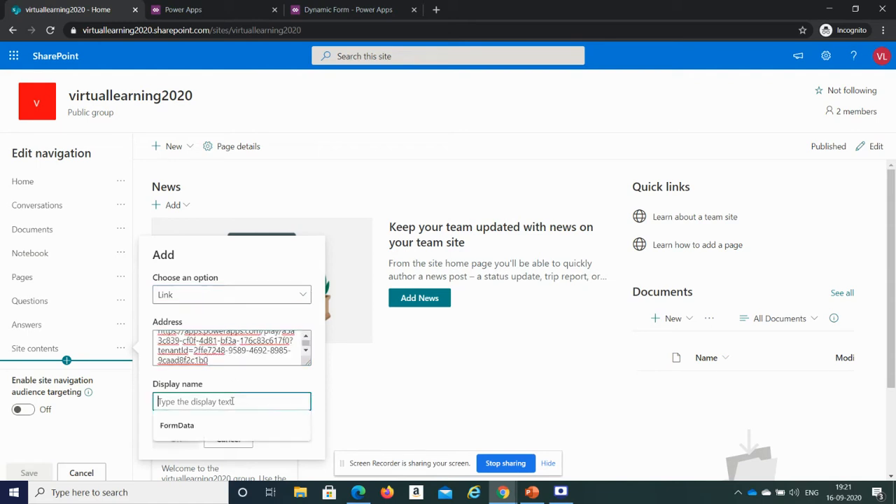
{"action": "type", "text": "Powe"}
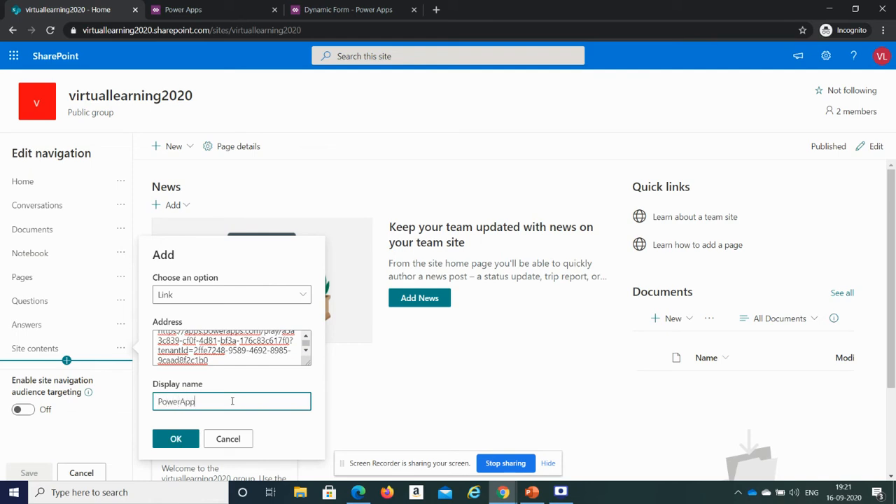
{"action": "type", "text": "rApp"}
{"action": "left_click", "coordinate": [176, 439]}
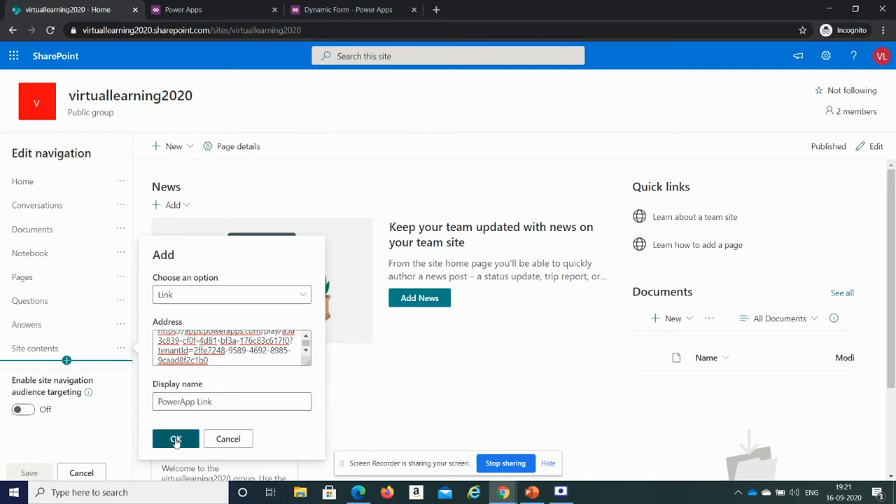
{"action": "left_click_drag", "start_coordinate": [130, 343], "coordinate": [132, 382]}
{"action": "left_click", "coordinate": [40, 470]}
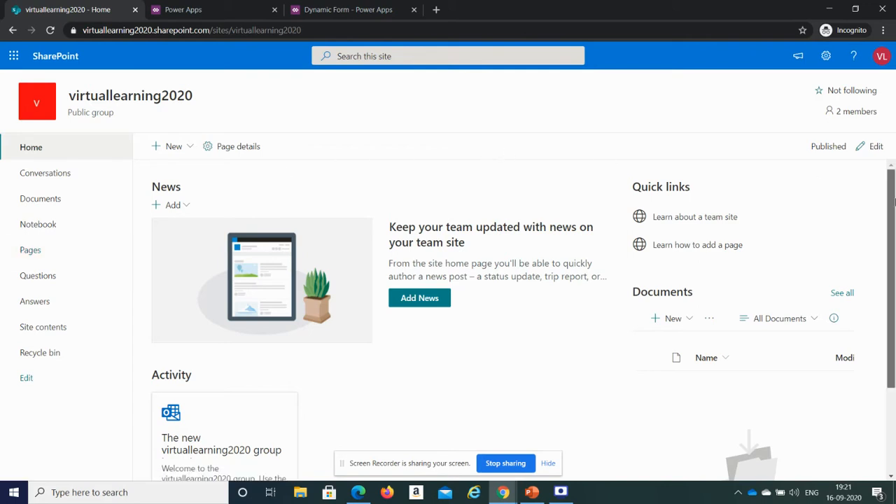
- Reload the site, open the new PowerApp Link navigation item, and return to the home page
{"action": "scroll", "coordinate": [891, 280], "scroll_direction": "down", "scroll_amount": 2}
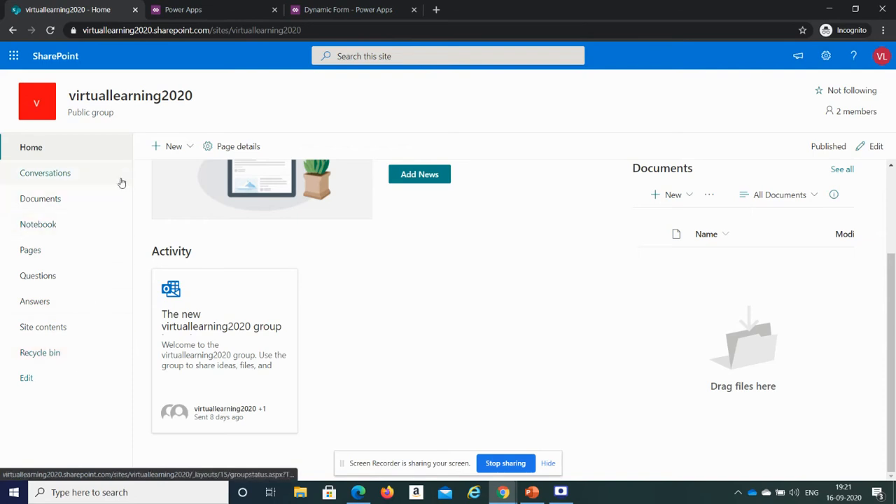
{"action": "left_click", "coordinate": [336, 32]}
{"action": "key", "text": "Return"}
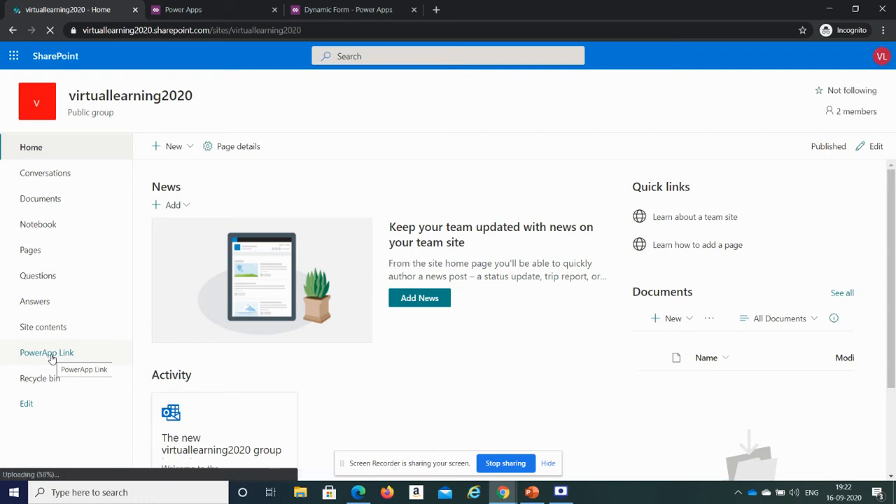
{"action": "left_click", "coordinate": [49, 354]}
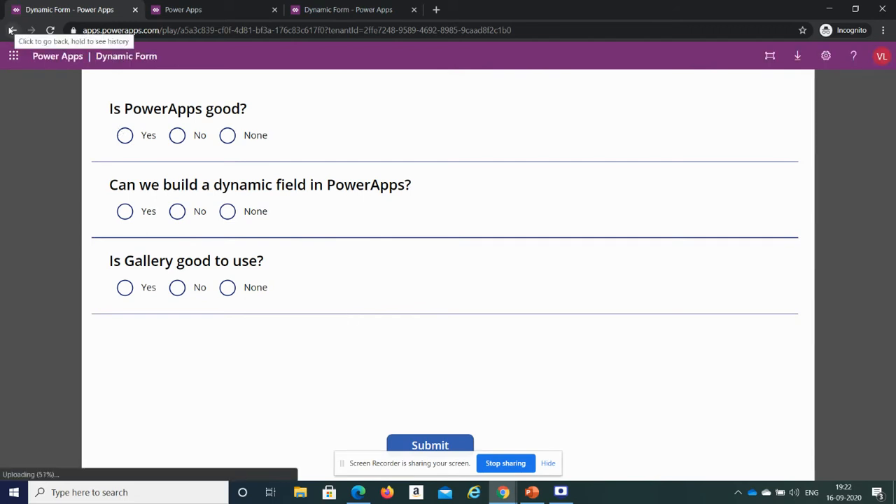
{"action": "left_click", "coordinate": [12, 30]}
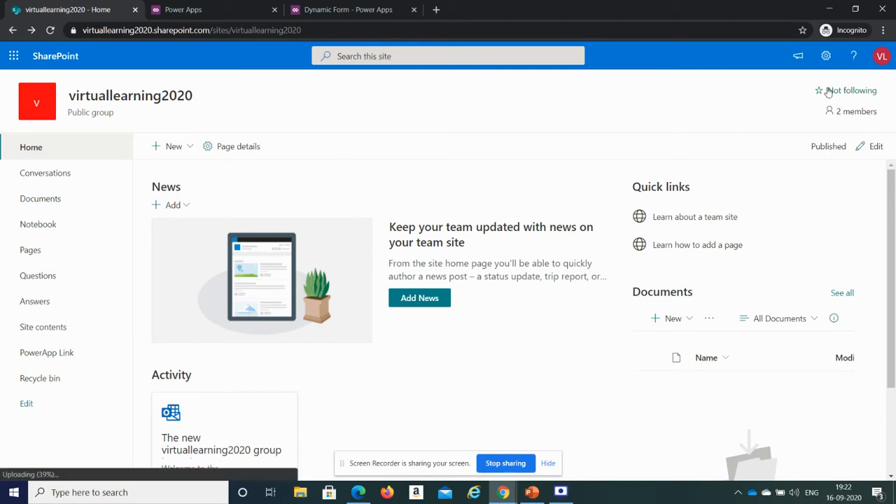
- Create a new site page from the Site Pages library via Site contents
{"action": "left_click", "coordinate": [826, 57]}
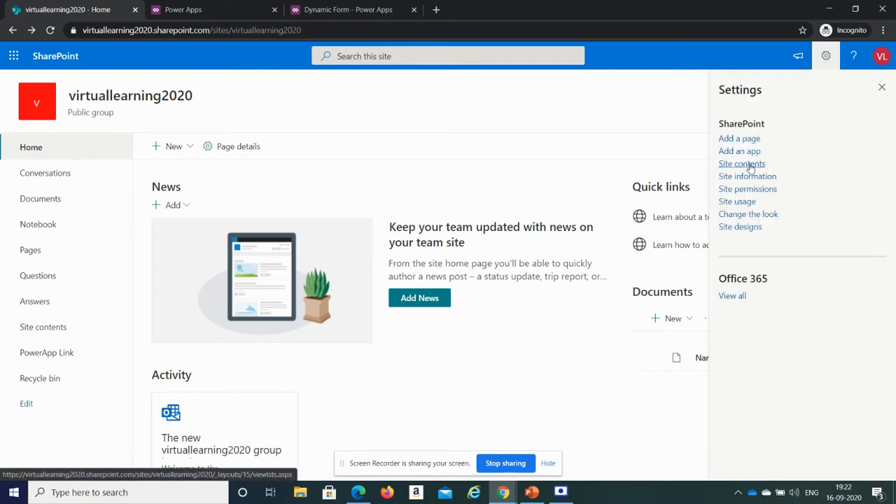
{"action": "left_click", "coordinate": [750, 166]}
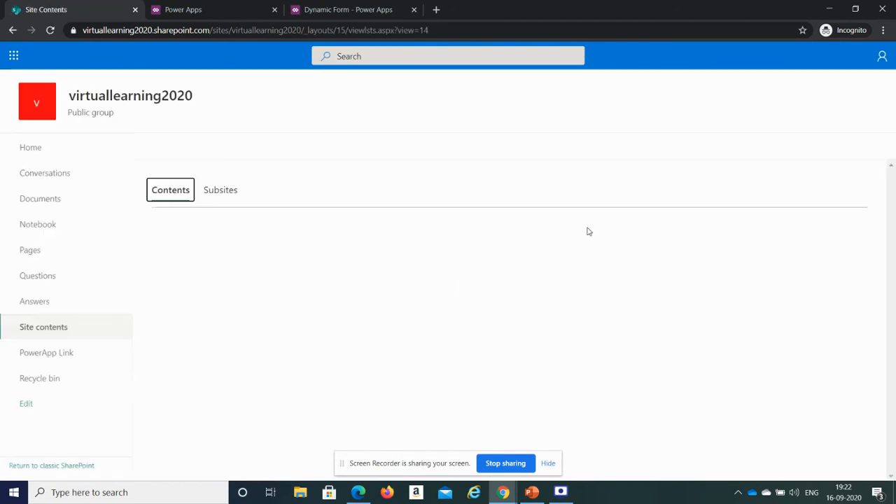
{"action": "scroll", "coordinate": [895, 282], "scroll_direction": "down", "scroll_amount": 1}
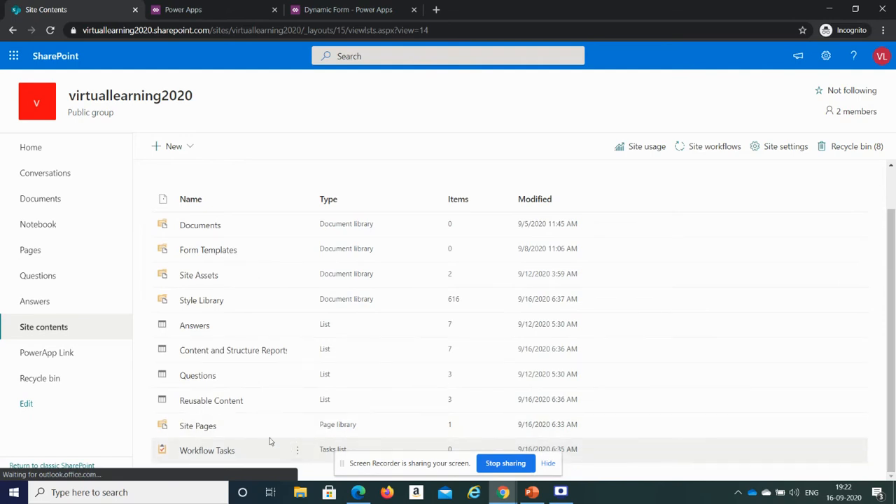
{"action": "left_click", "coordinate": [198, 426]}
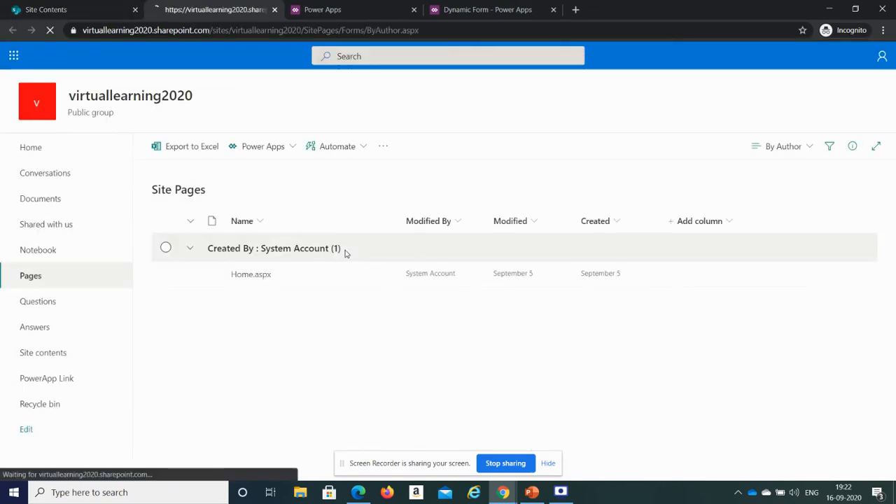
{"action": "left_click", "coordinate": [189, 150]}
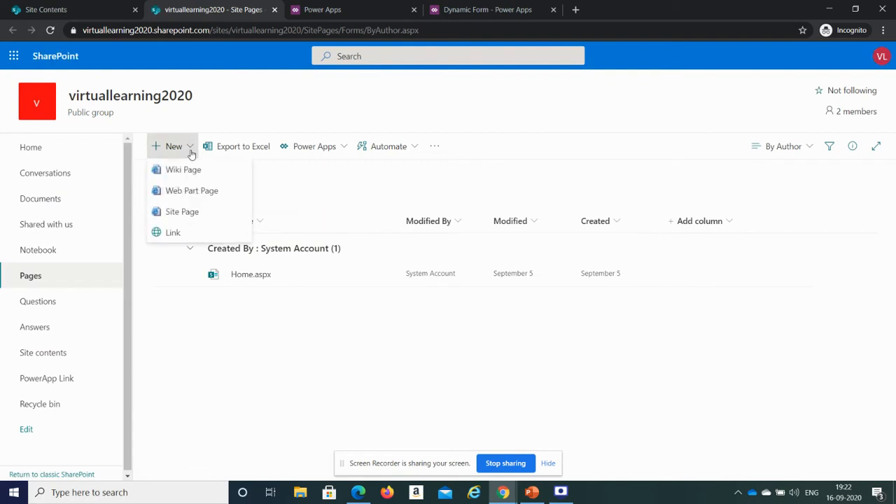
{"action": "left_click", "coordinate": [190, 214]}
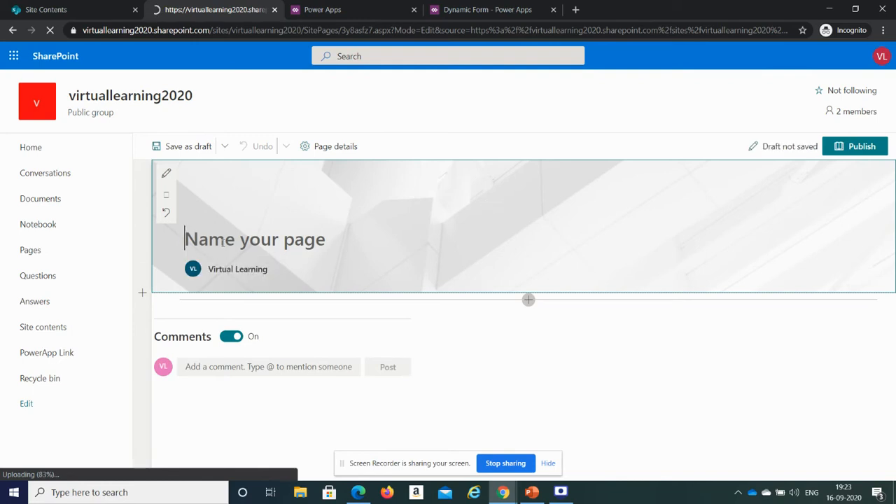
- Title the new page PowerApp Page
{"action": "type", "text": "Powe"}
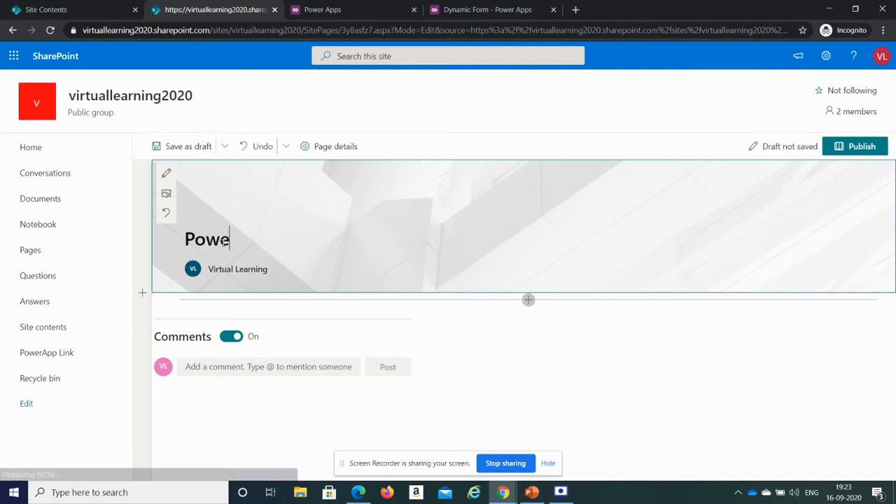
{"action": "type", "text": "rApps"}
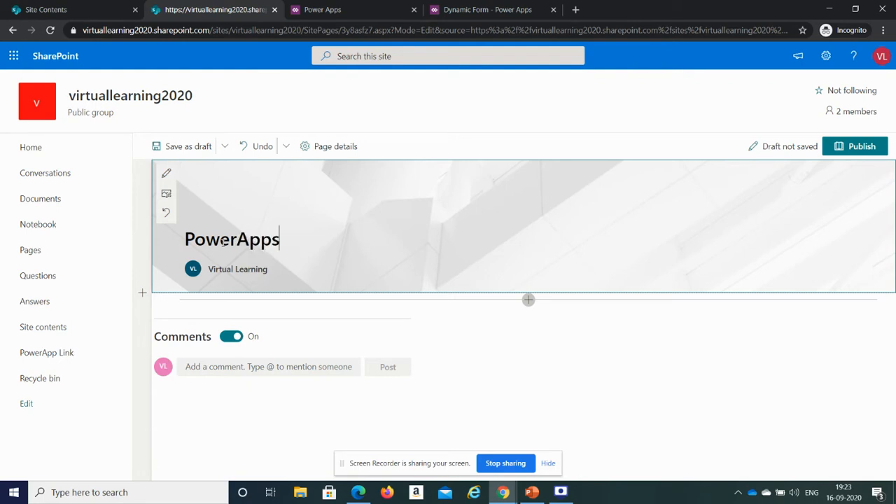
{"action": "type", "text": " Page"}
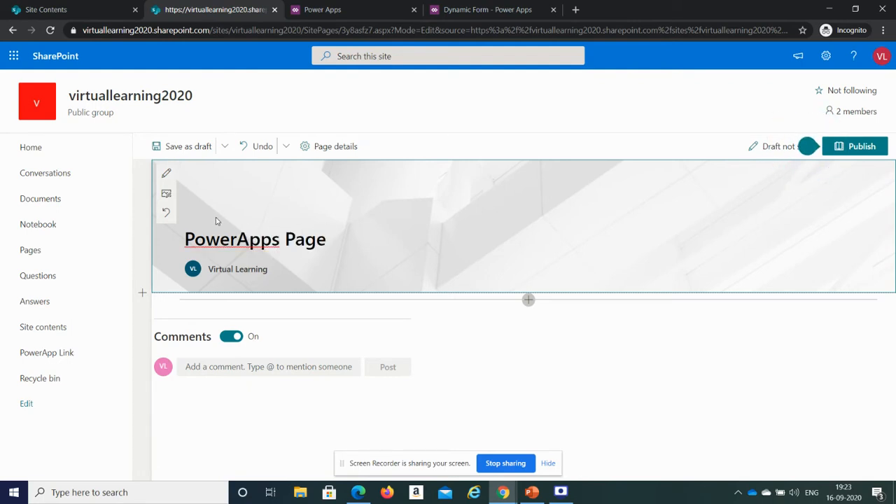
{"action": "left_click", "coordinate": [280, 240]}
{"action": "key", "text": "BackSpace"}
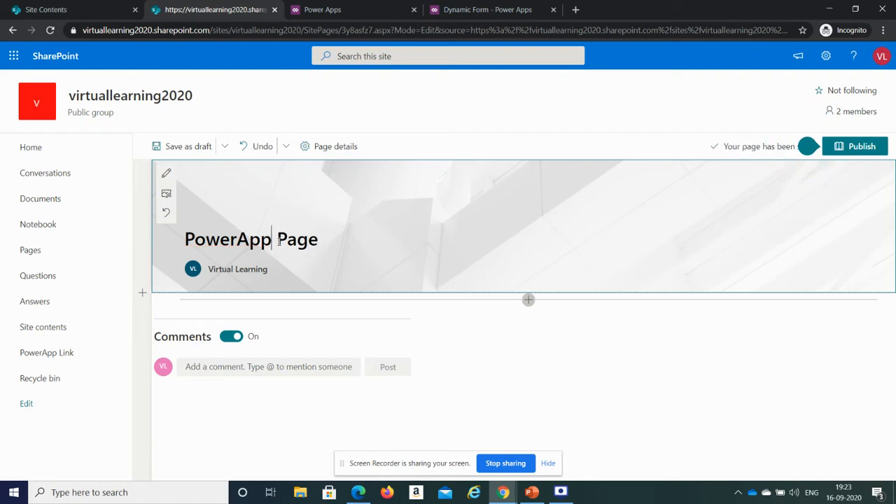
- Add a Microsoft PowerApps web part below the title and paste the Dynamic Form app's web link into it
{"action": "left_click", "coordinate": [528, 301]}
{"action": "left_click", "coordinate": [528, 301]}
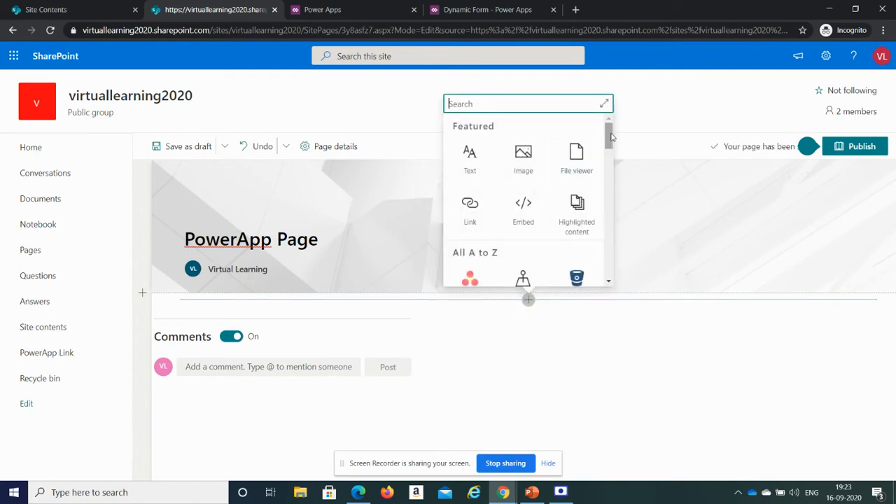
{"action": "type", "text": "po"}
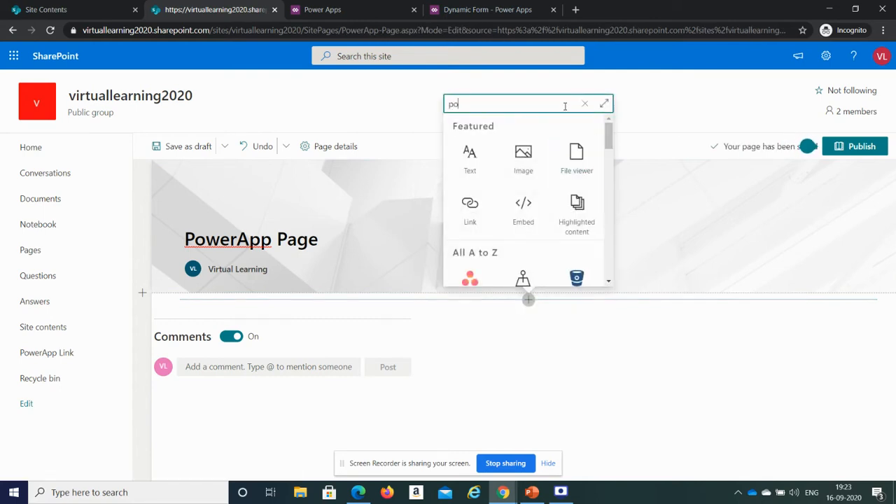
{"action": "type", "text": "wera"}
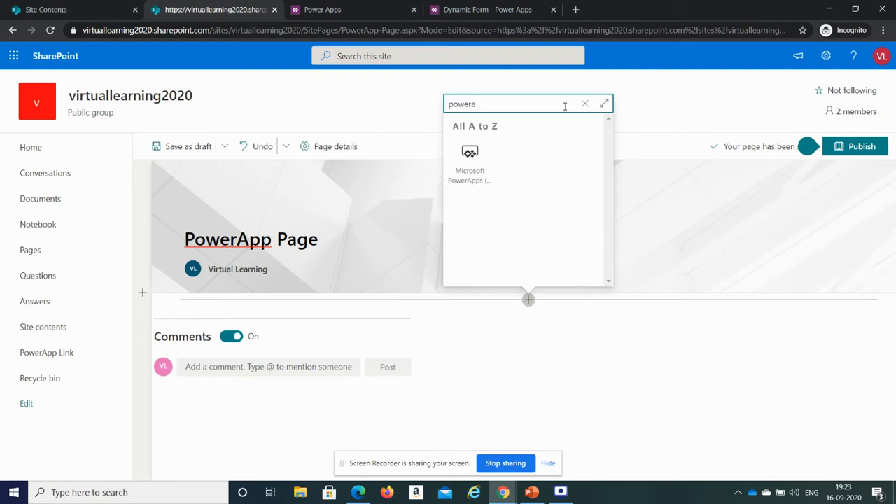
{"action": "left_click", "coordinate": [476, 173]}
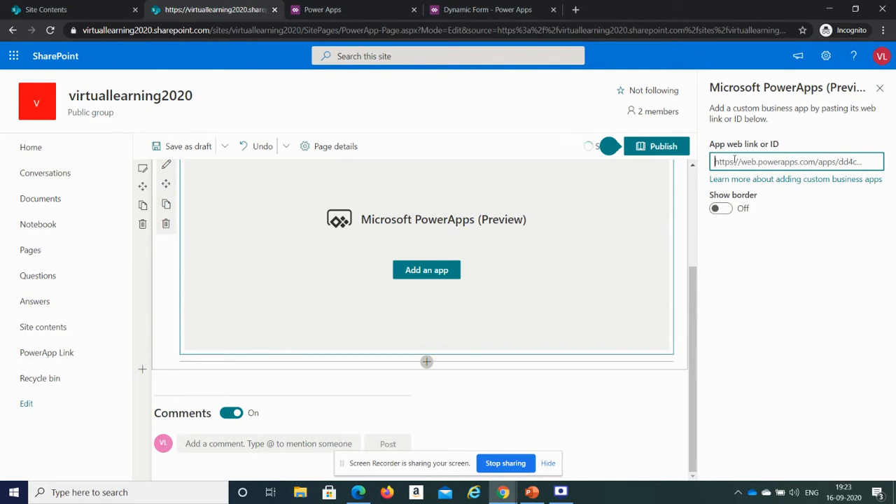
{"action": "key", "text": "ctrl+v"}
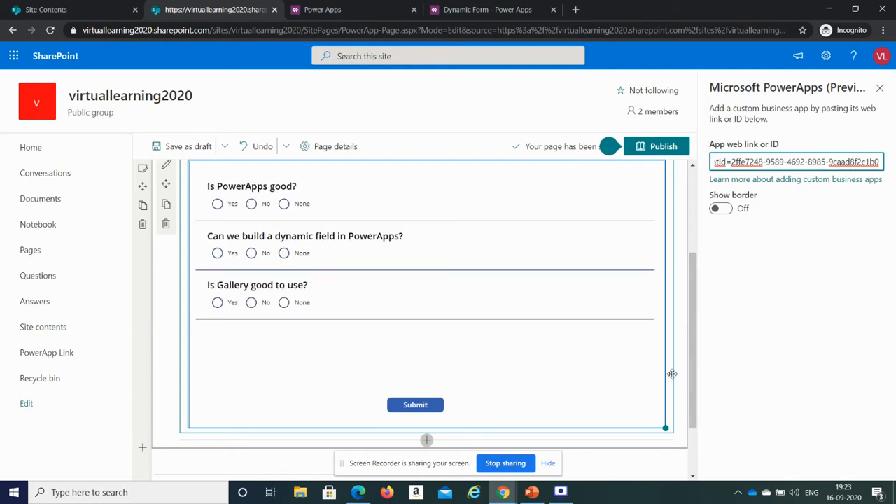
- Shrink the app web part to a smaller frame and turn on its Show border option
{"action": "left_click_drag", "start_coordinate": [666, 428], "coordinate": [578, 349]}
{"action": "left_click", "coordinate": [732, 210]}
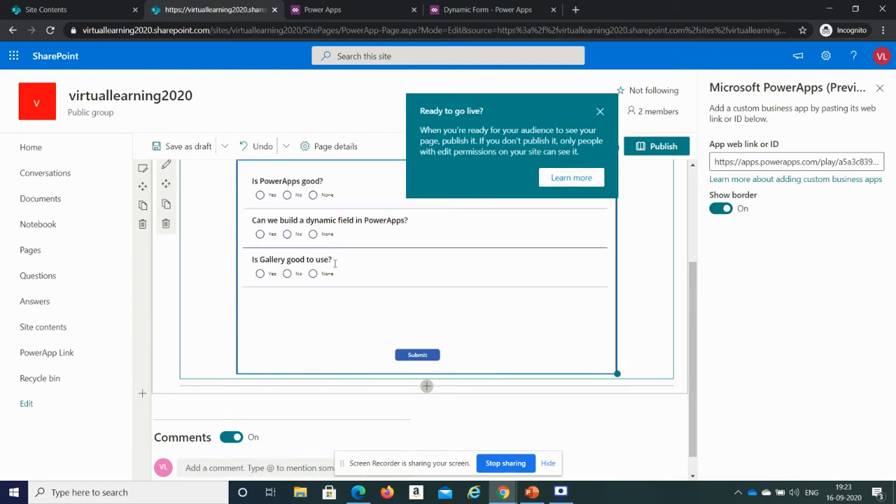
- Publish the page and add it to the site navigation
{"action": "left_click", "coordinate": [880, 88]}
{"action": "left_click", "coordinate": [856, 147]}
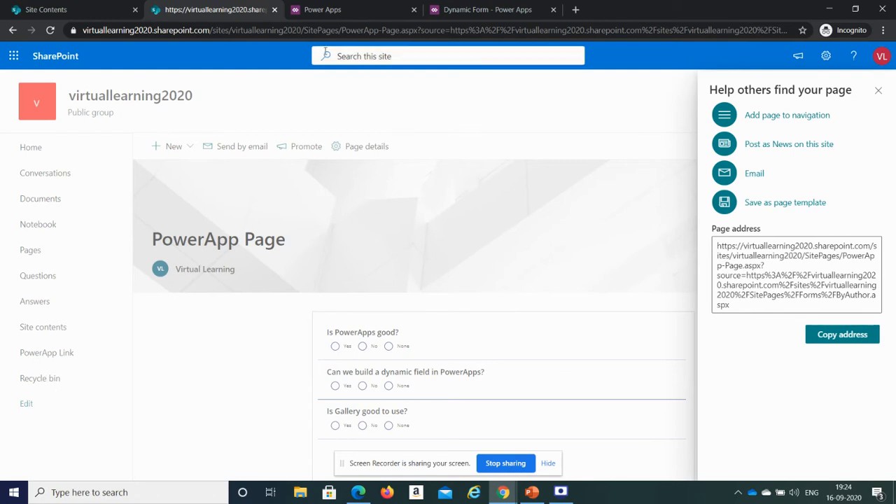
{"action": "left_click", "coordinate": [786, 118]}
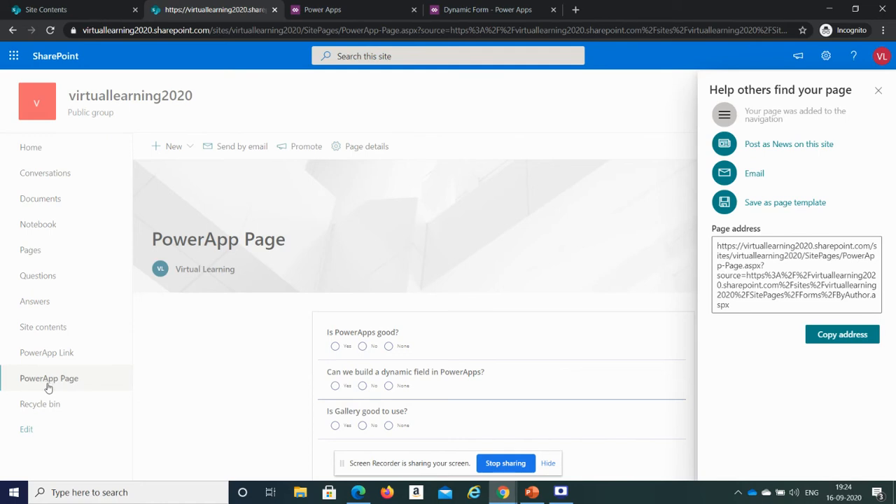
{"action": "left_click", "coordinate": [879, 90]}
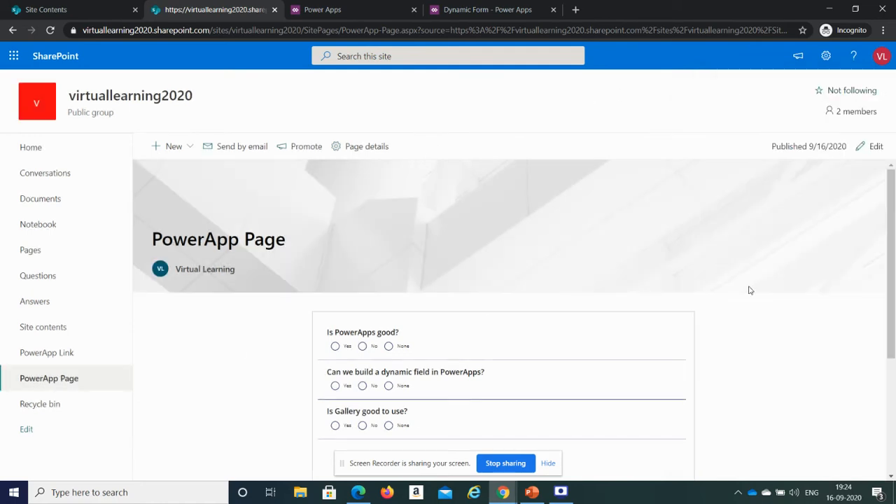
- Open PowerApp Page from the navigation and view the embedded Dynamic Form app
{"action": "scroll", "coordinate": [895, 355], "scroll_direction": "down", "scroll_amount": 2}
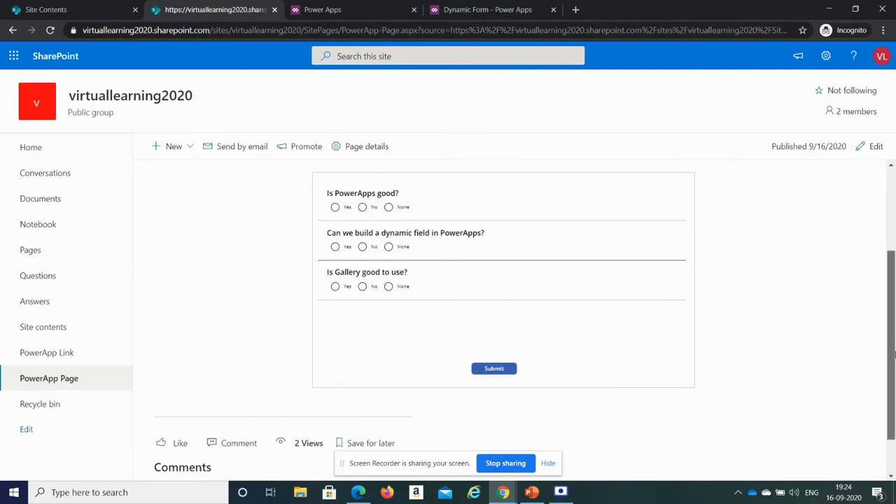
{"action": "scroll", "coordinate": [490, 285], "scroll_direction": "up", "scroll_amount": 1}
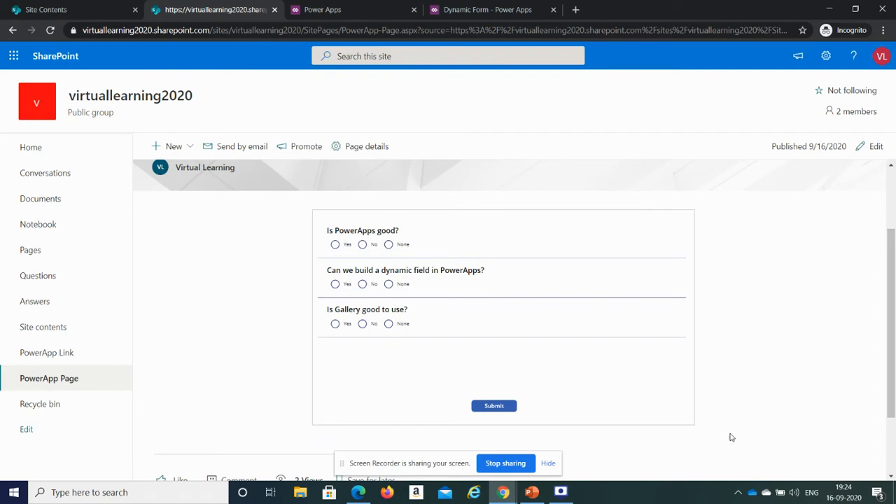
{"action": "left_click", "coordinate": [56, 383]}
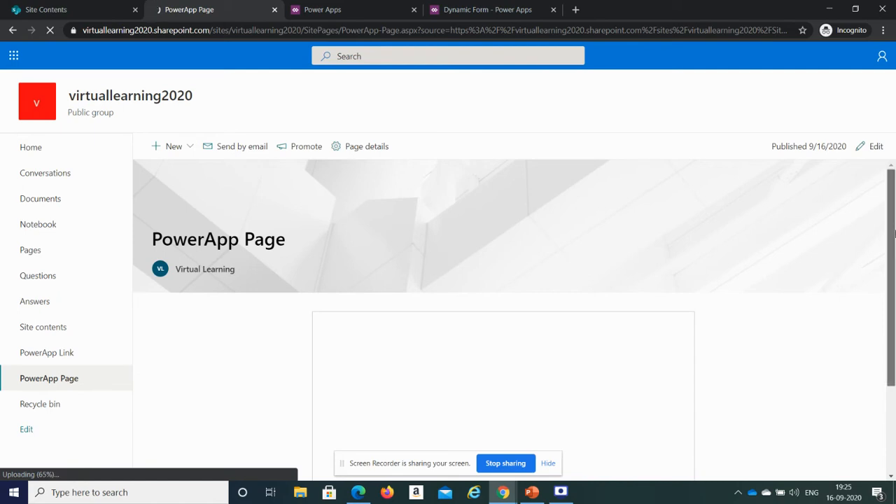
{"action": "left_click_drag", "start_coordinate": [894, 225], "coordinate": [895, 292]}
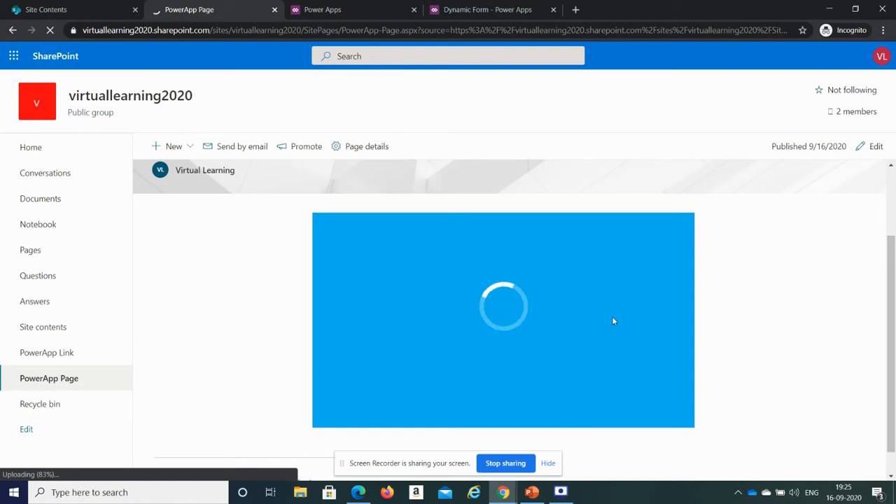
- Open the Share dialog for the Dynamic Form app in Power Apps
{"action": "left_click", "coordinate": [468, 8]}
{"action": "left_click", "coordinate": [371, 7]}
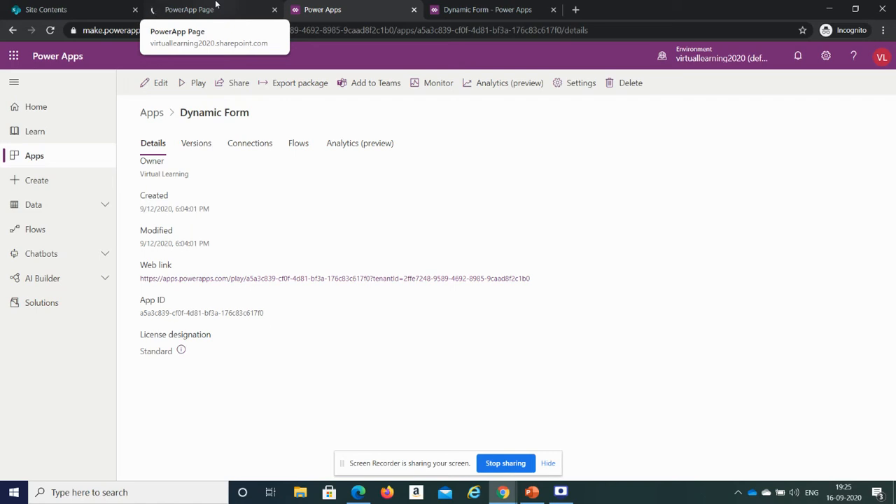
{"action": "left_click", "coordinate": [216, 6]}
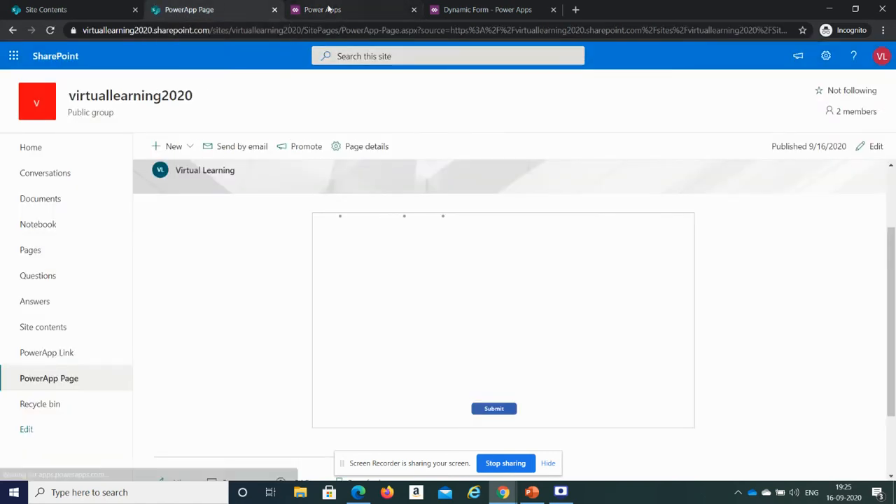
{"action": "left_click", "coordinate": [328, 8]}
{"action": "left_click", "coordinate": [236, 84]}
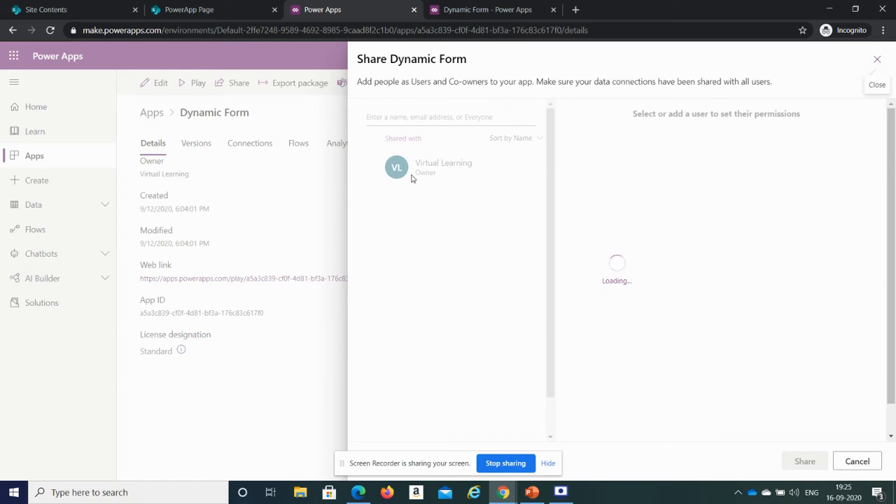
- Switch to Edge, check which account is signed in, and reload the site home page
{"action": "left_click", "coordinate": [358, 493]}
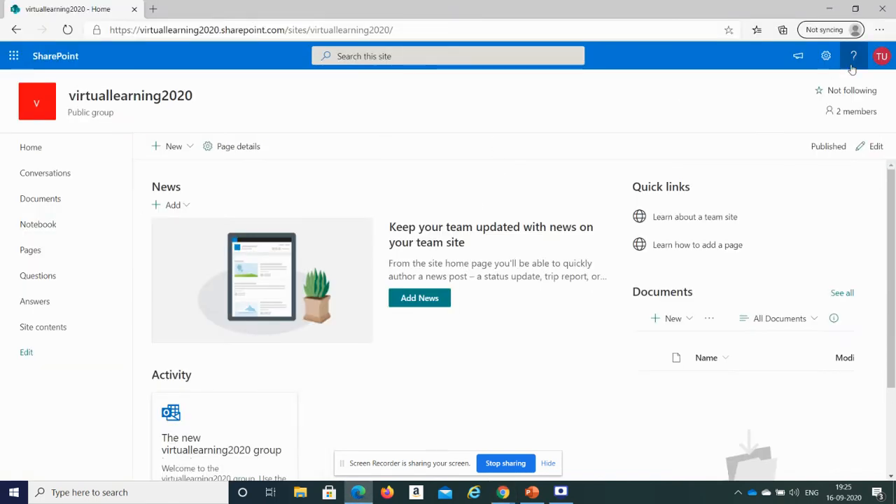
{"action": "left_click", "coordinate": [881, 58]}
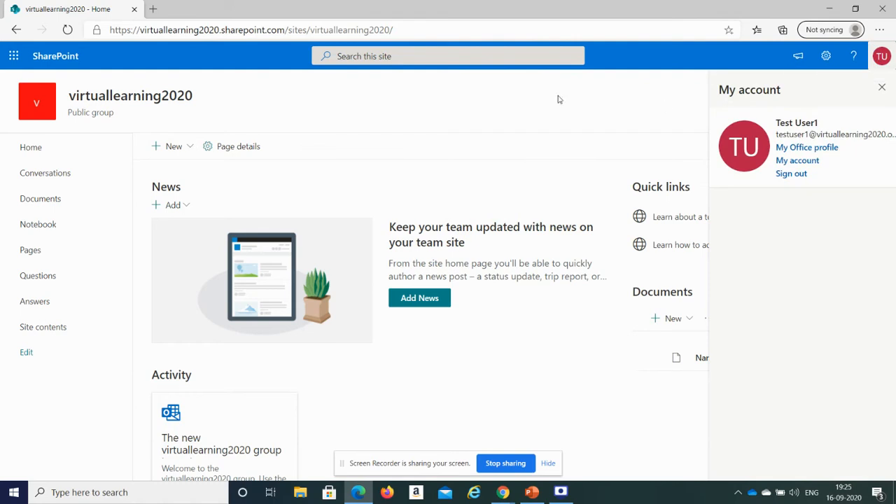
{"action": "left_click", "coordinate": [324, 33]}
{"action": "key", "text": "Return"}
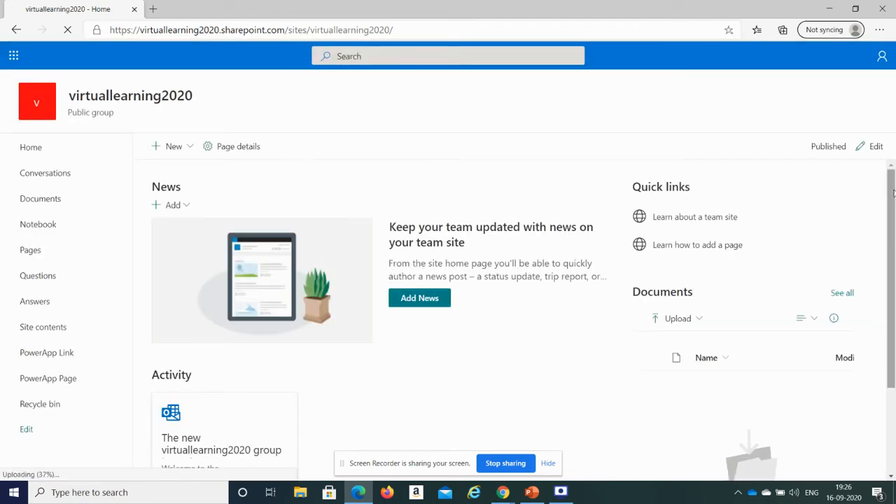
- Open PowerApp Page from the navigation as the test user and scroll to the embedded app
{"action": "left_click_drag", "start_coordinate": [892, 194], "coordinate": [892, 225]}
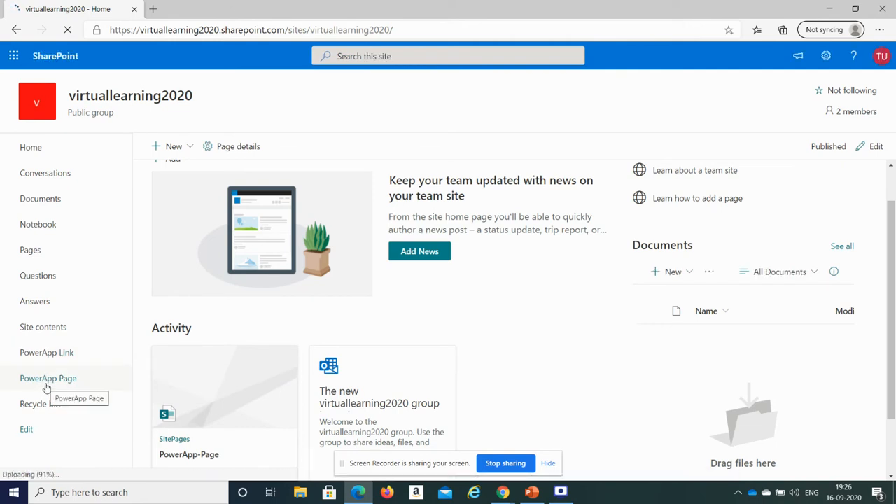
{"action": "left_click", "coordinate": [46, 379]}
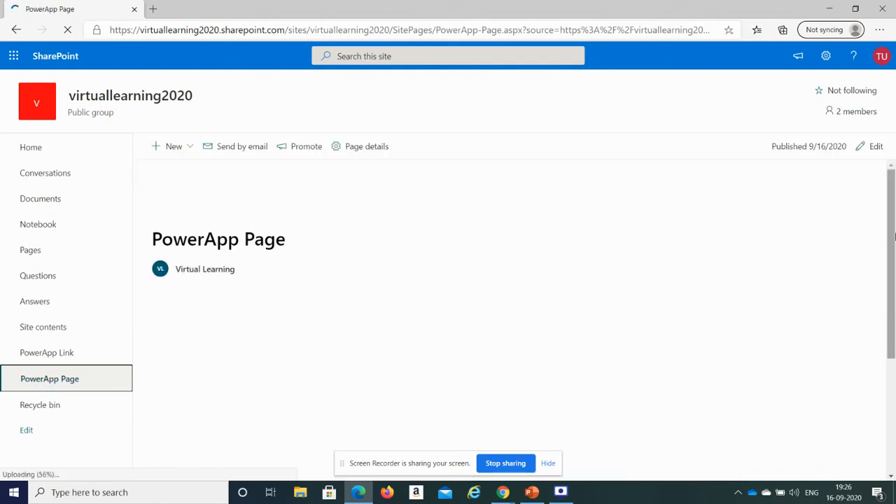
{"action": "left_click_drag", "start_coordinate": [894, 238], "coordinate": [895, 300]}
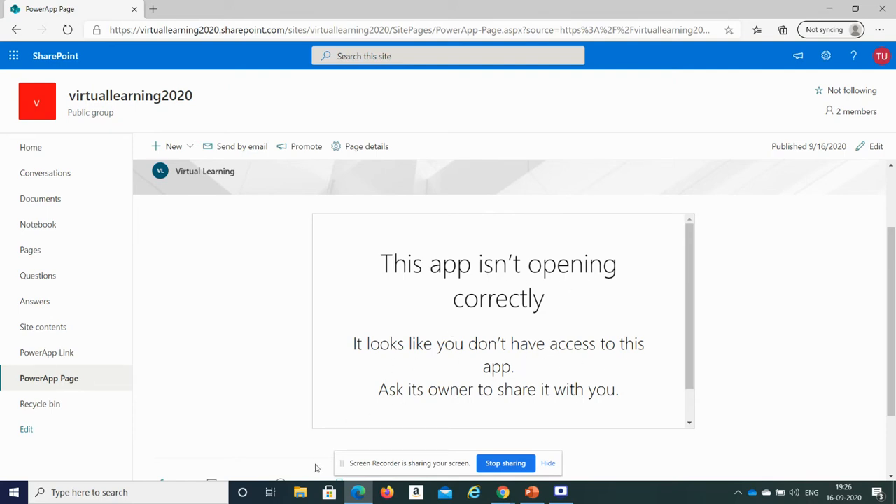
- Return to the Share Dynamic Form dialog and add the test user account as a new user
{"action": "left_click", "coordinate": [503, 493]}
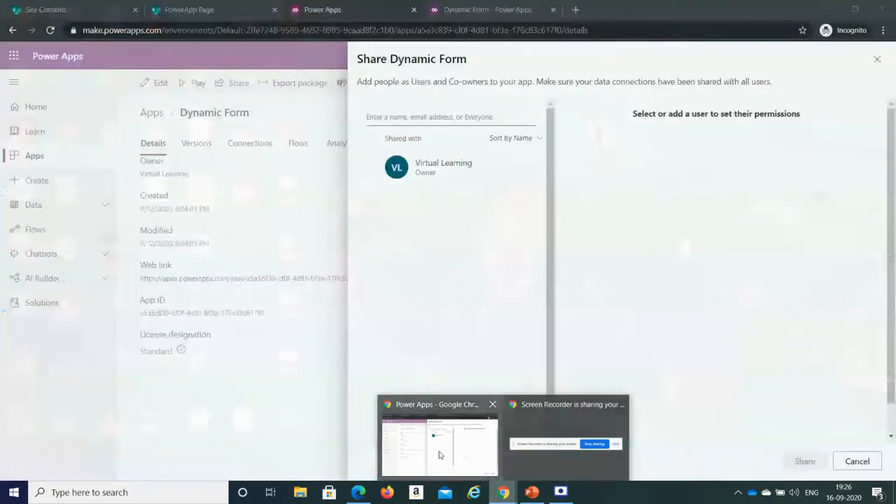
{"action": "left_click", "coordinate": [440, 448]}
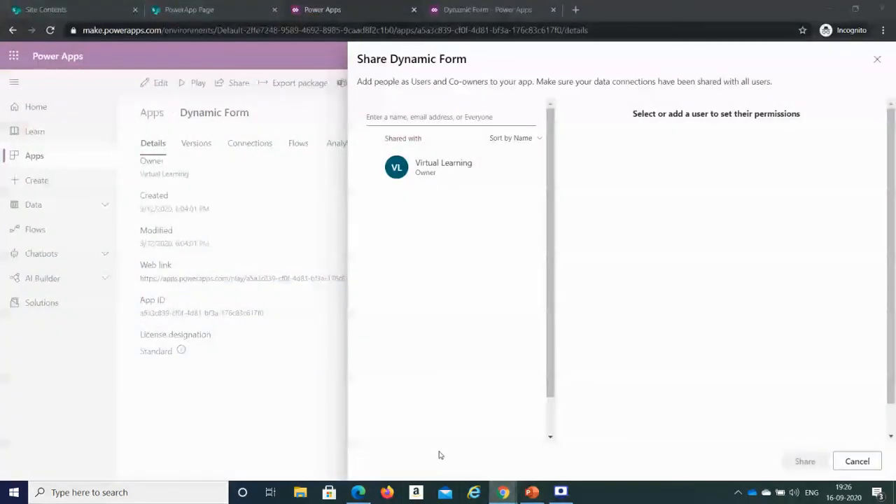
{"action": "left_click", "coordinate": [442, 118]}
{"action": "type", "text": "test"}
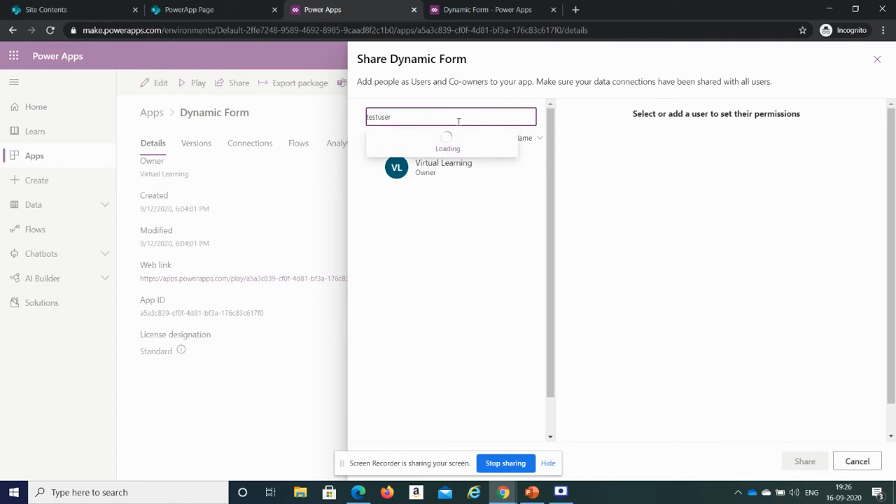
{"action": "type", "text": "user"}
{"action": "left_click", "coordinate": [436, 136]}
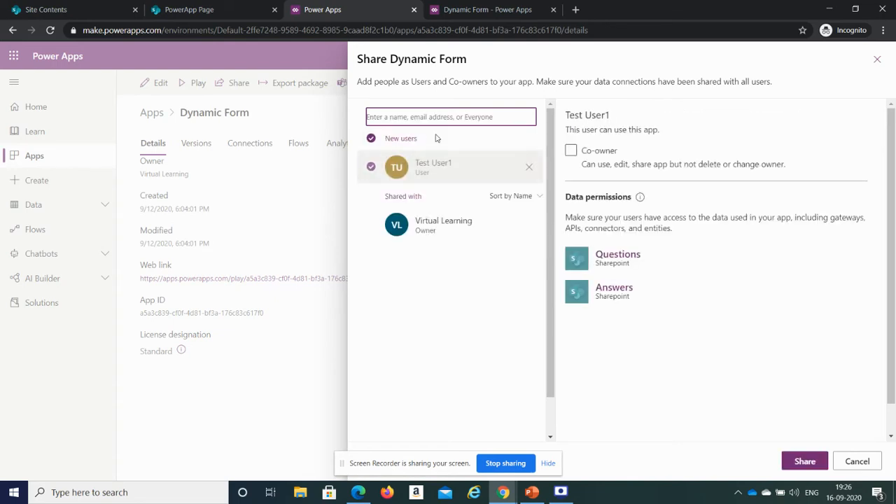
- Toggle the email invitation option for new users and share the app with the test user
{"action": "scroll", "coordinate": [693, 217], "scroll_direction": "down", "scroll_amount": 1}
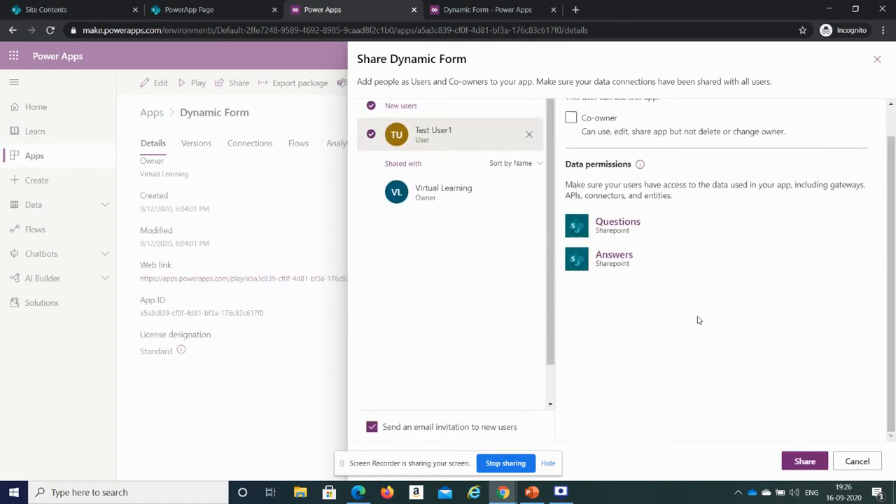
{"action": "left_click", "coordinate": [374, 429]}
{"action": "scroll", "coordinate": [890, 269], "scroll_direction": "up", "scroll_amount": 1}
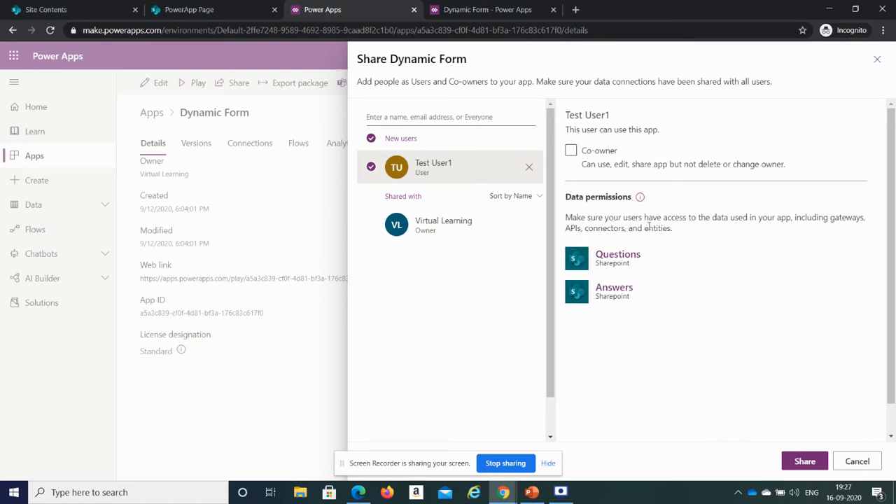
{"action": "left_click", "coordinate": [806, 464]}
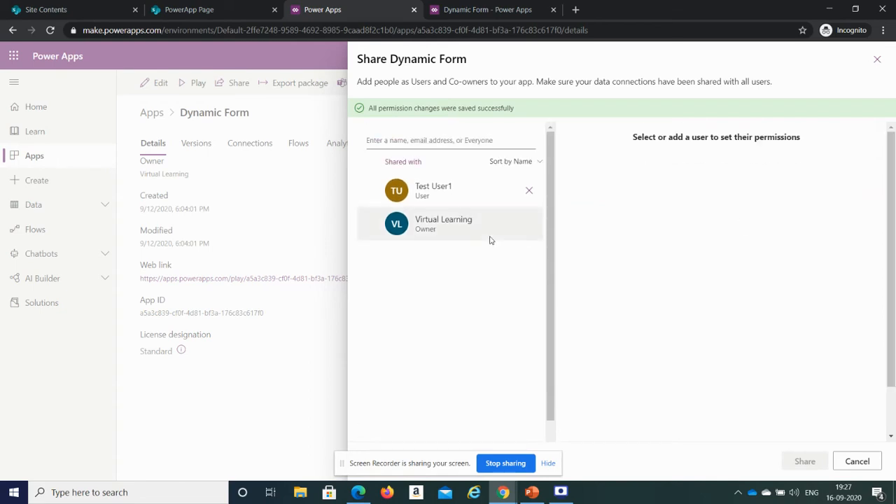
- Reload PowerApp Page in Edge as the test user and allow the app's SharePoint permission request
{"action": "left_click", "coordinate": [359, 493]}
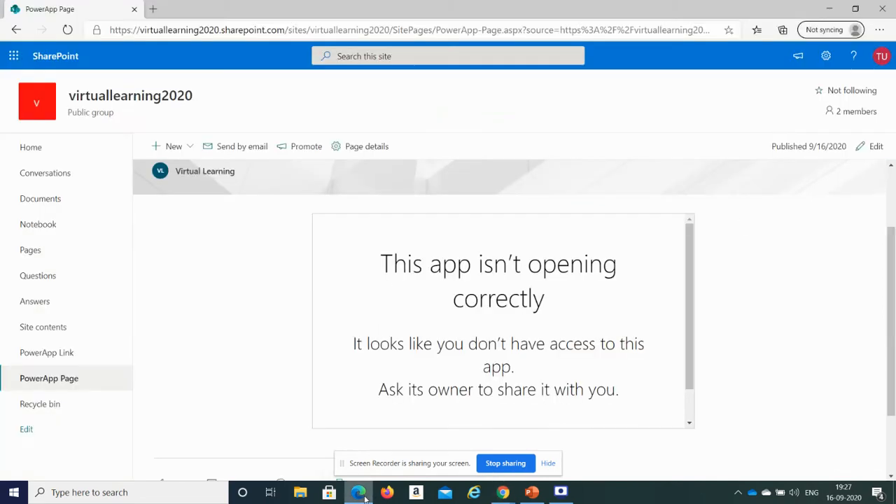
{"action": "left_click", "coordinate": [578, 35]}
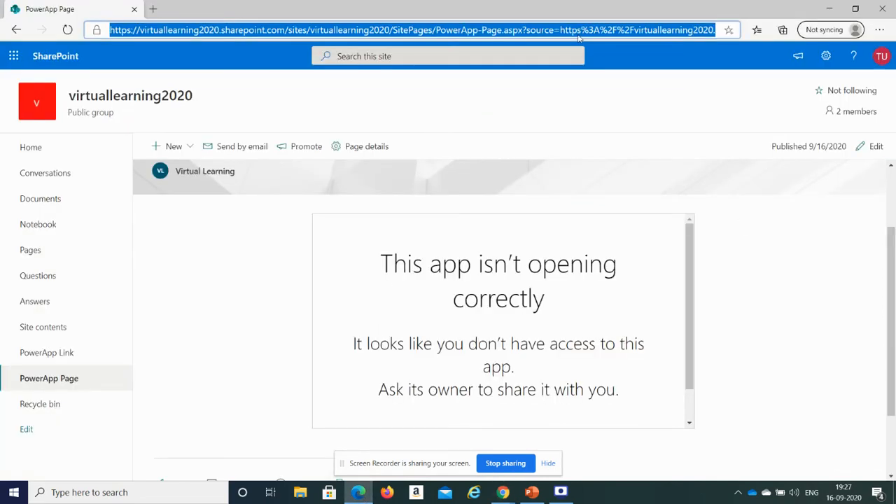
{"action": "key", "text": "Return"}
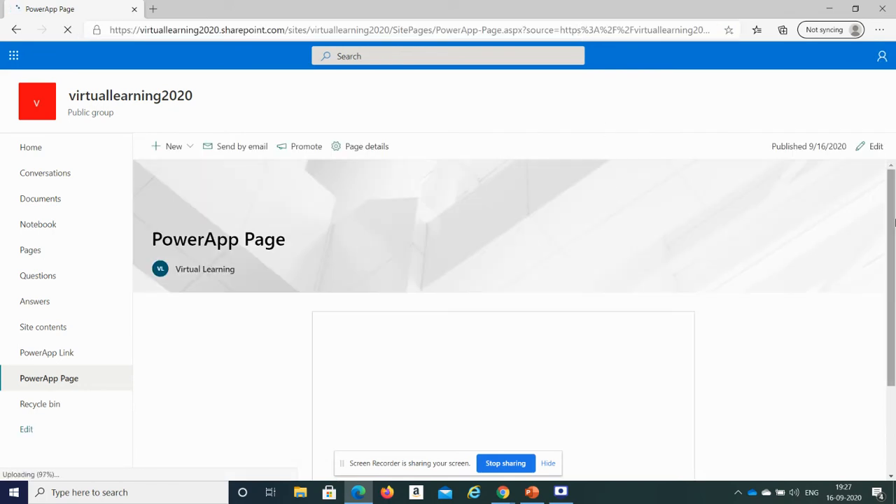
{"action": "left_click_drag", "start_coordinate": [894, 224], "coordinate": [894, 295]}
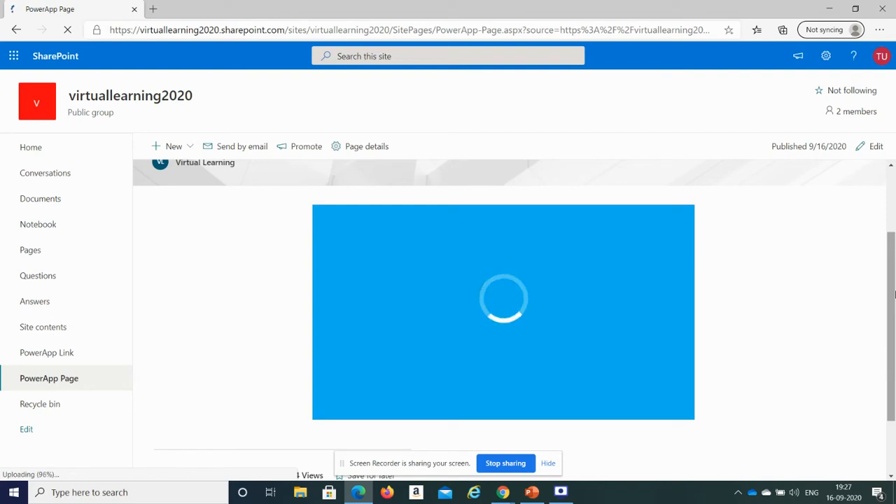
{"action": "left_click_drag", "start_coordinate": [894, 294], "coordinate": [894, 325]}
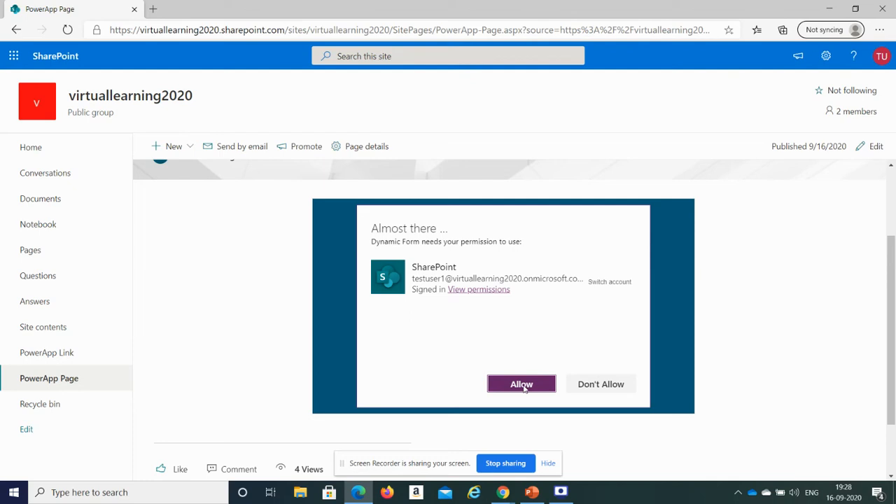
{"action": "left_click", "coordinate": [524, 389]}
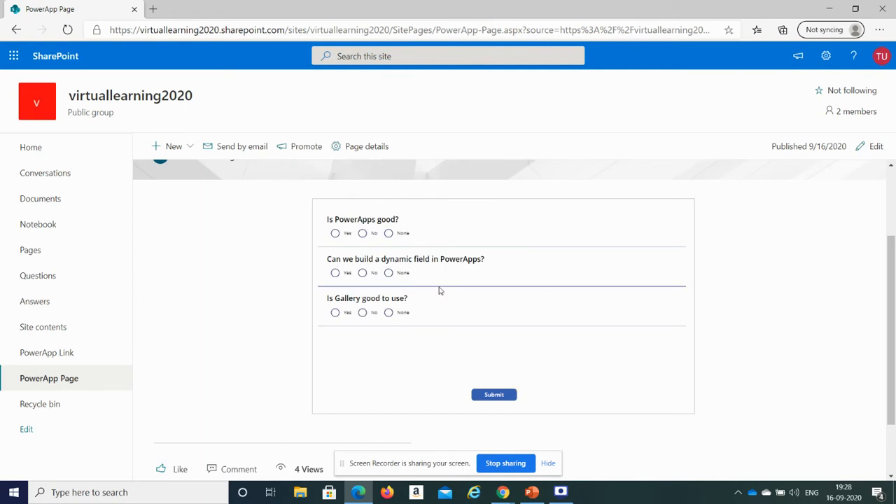
- Edit the site navigation on the Site Contents tab and turn on site navigation audience targeting
{"action": "mouse_move", "coordinate": [504, 493]}
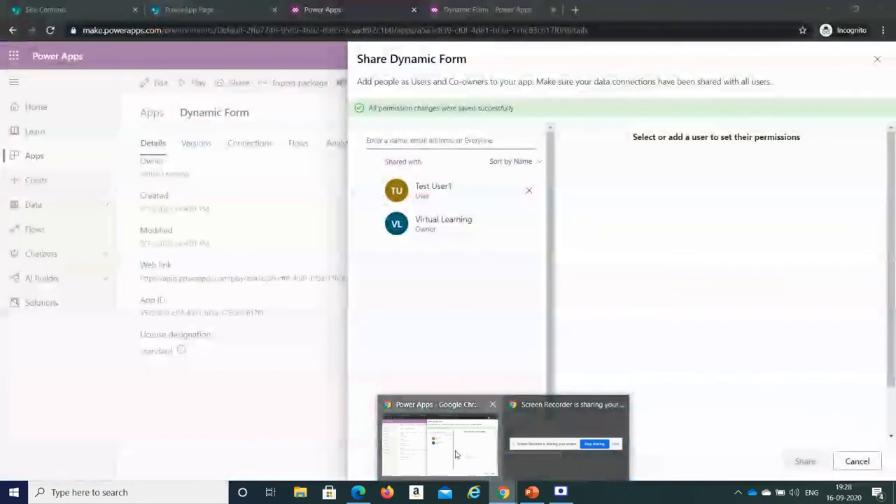
{"action": "left_click", "coordinate": [455, 455]}
{"action": "left_click", "coordinate": [85, 7]}
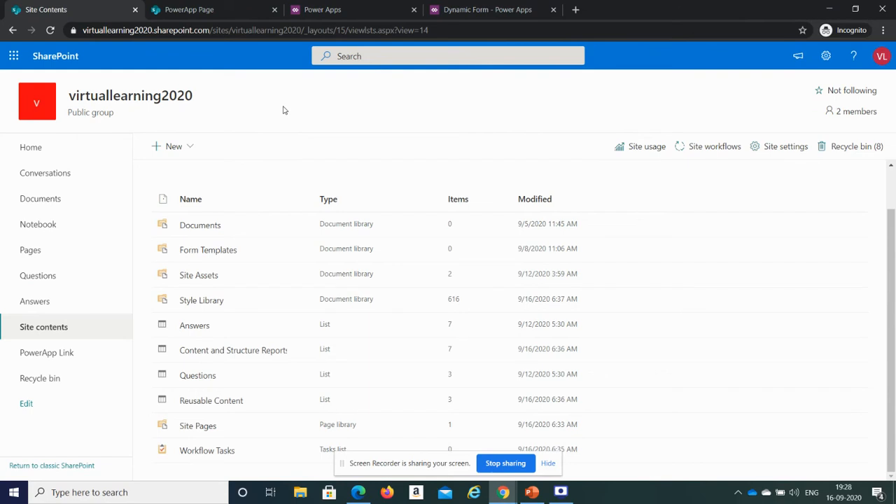
{"action": "left_click", "coordinate": [26, 405]}
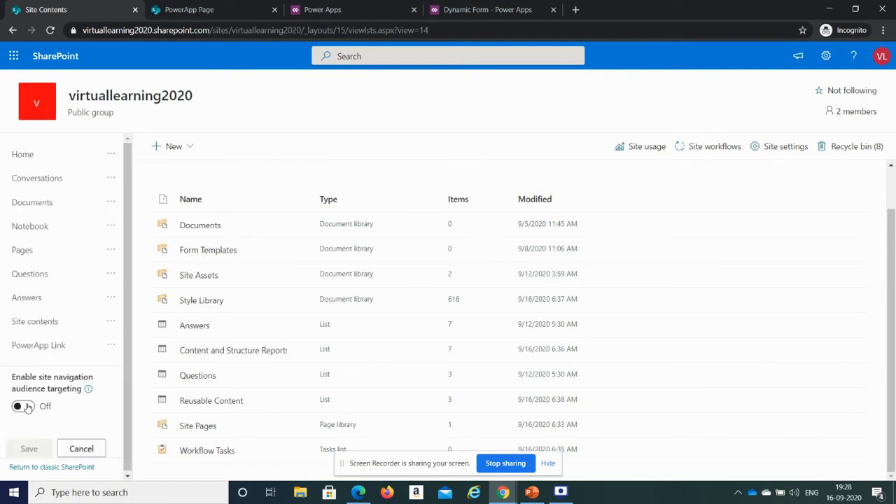
{"action": "left_click_drag", "start_coordinate": [129, 314], "coordinate": [128, 345]}
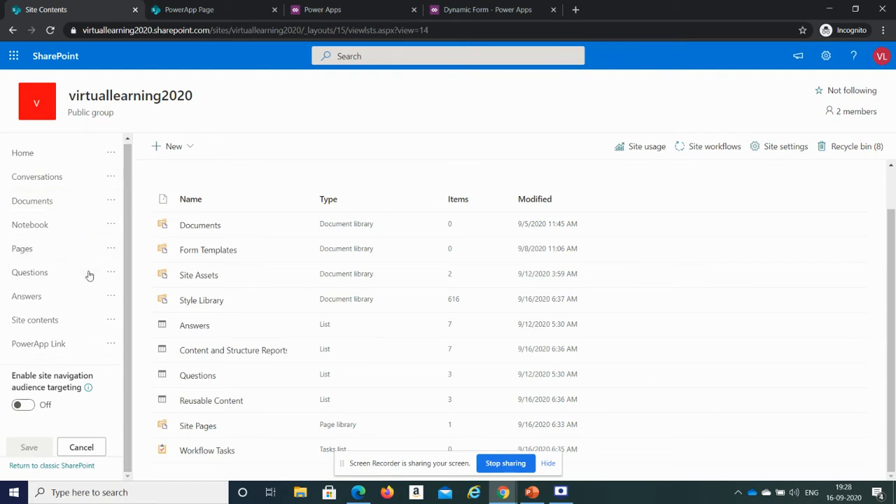
{"action": "left_click", "coordinate": [25, 408]}
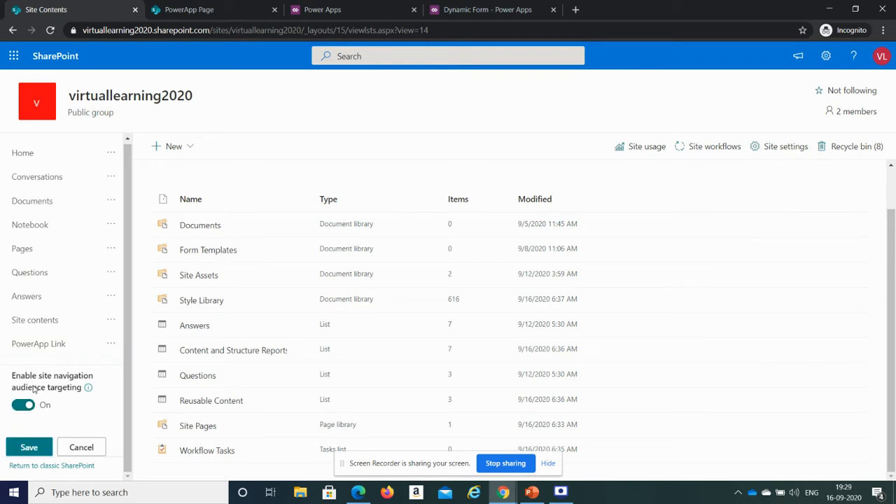
{"action": "mouse_move", "coordinate": [87, 388]}
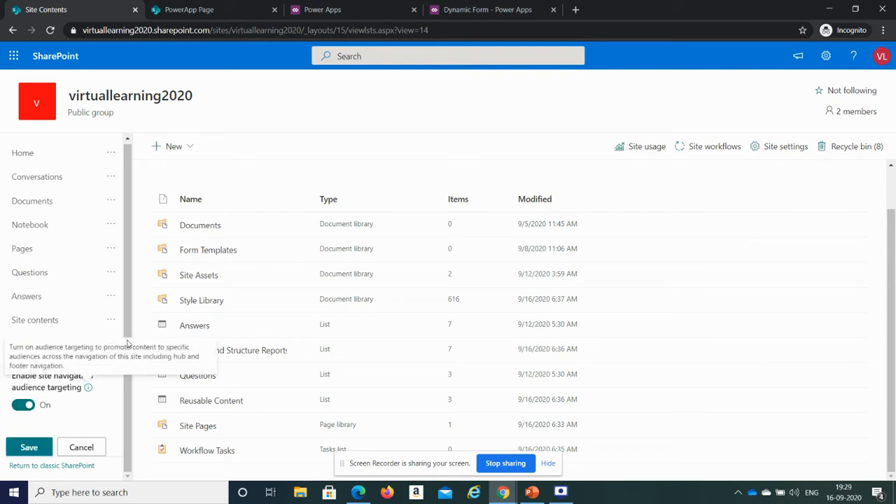
{"action": "left_click", "coordinate": [29, 405]}
{"action": "left_click", "coordinate": [23, 405]}
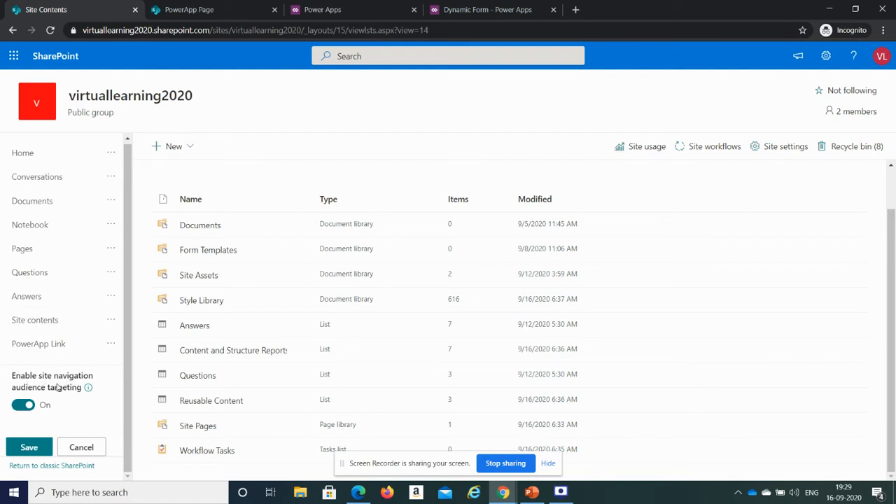
- Target the Home navigation link to the virtuallearning2020 Members group and save the navigation
{"action": "left_click", "coordinate": [114, 154]}
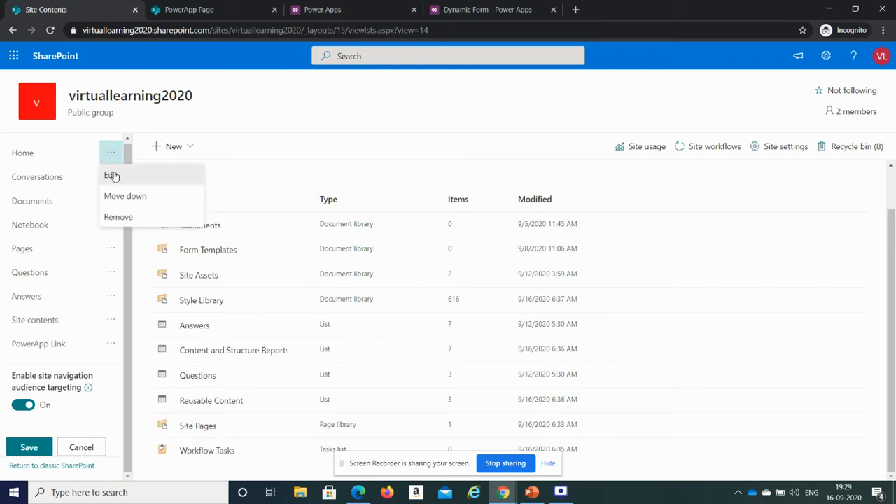
{"action": "left_click", "coordinate": [112, 175]}
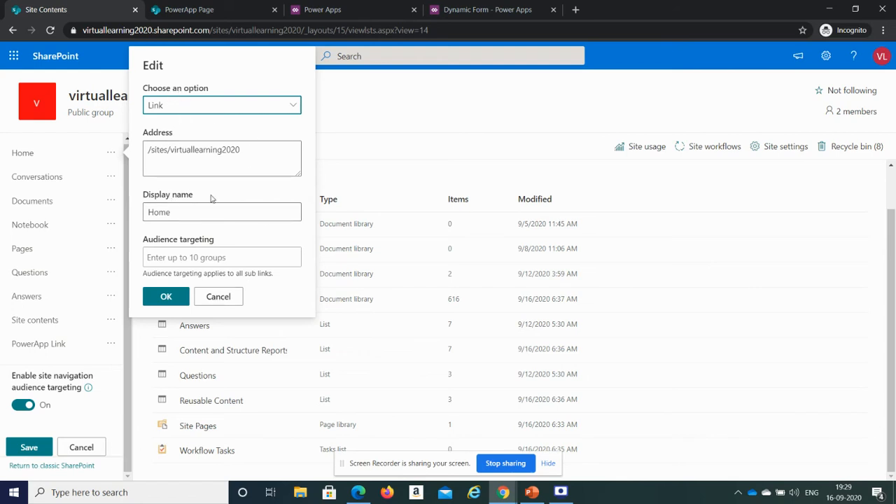
{"action": "left_click", "coordinate": [190, 257]}
{"action": "type", "text": "owner"}
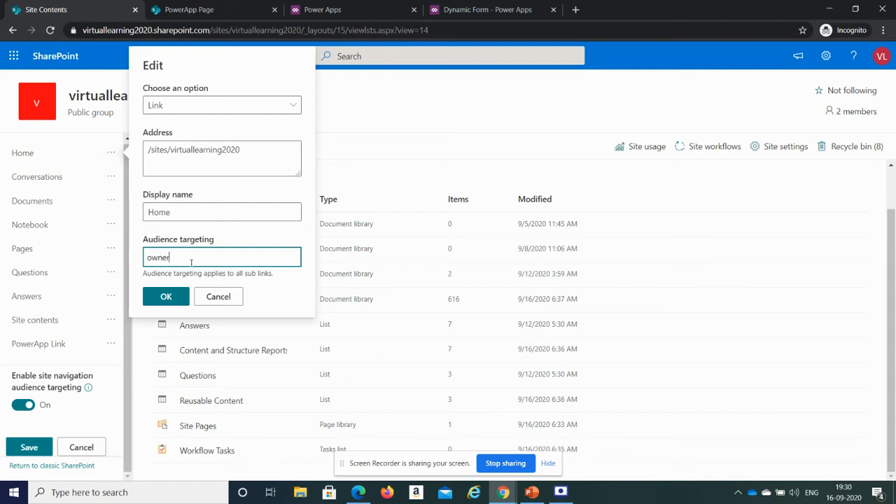
{"action": "left_click_drag", "start_coordinate": [189, 259], "coordinate": [145, 257]}
{"action": "type", "text": "virt"}
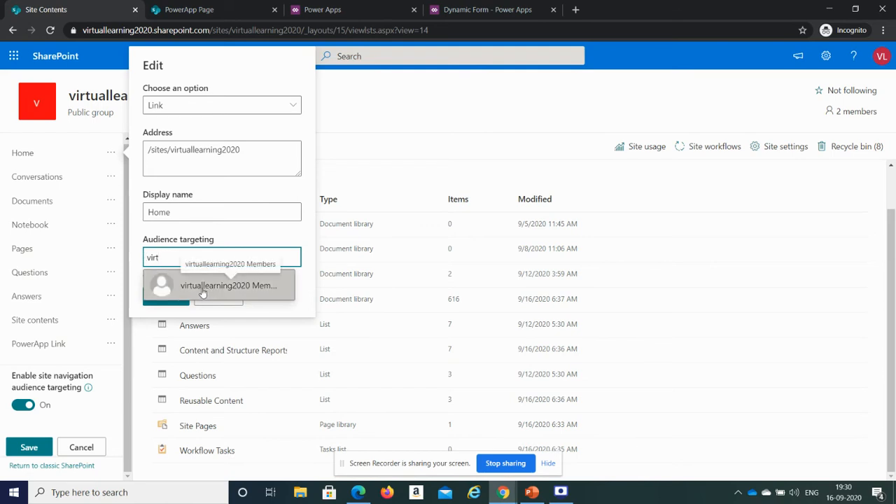
{"action": "left_click", "coordinate": [202, 291]}
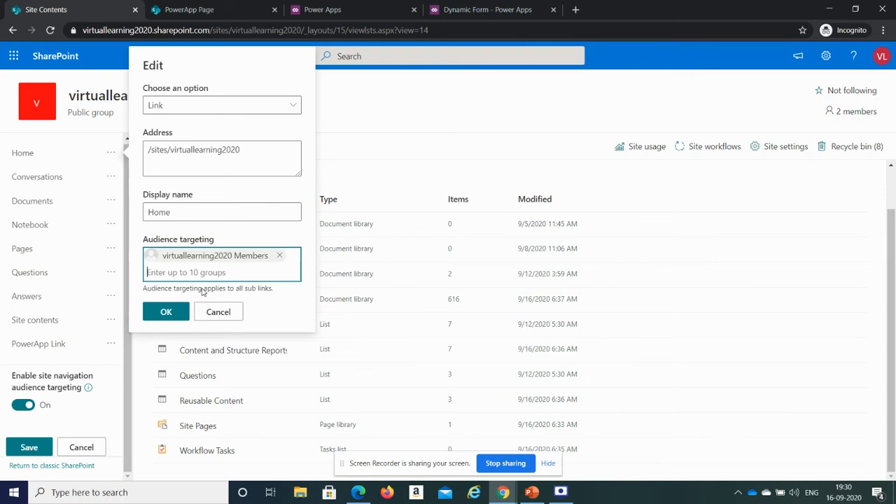
{"action": "left_click", "coordinate": [168, 310]}
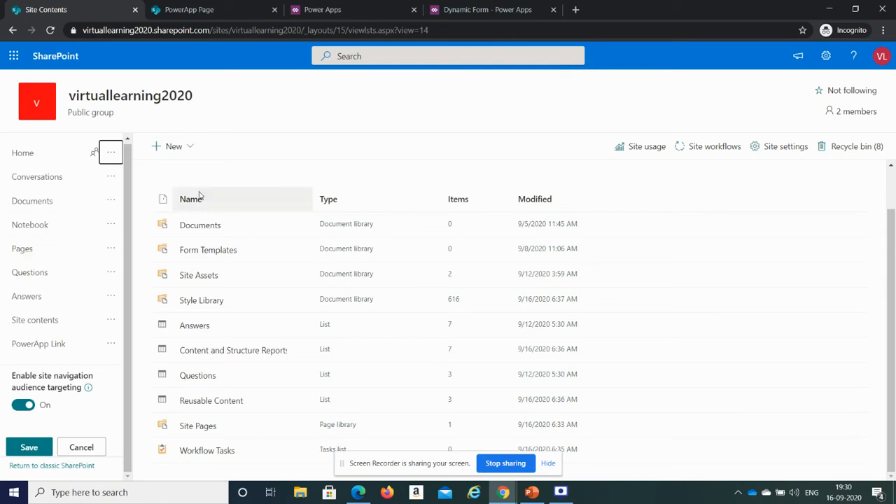
{"action": "left_click", "coordinate": [40, 447]}
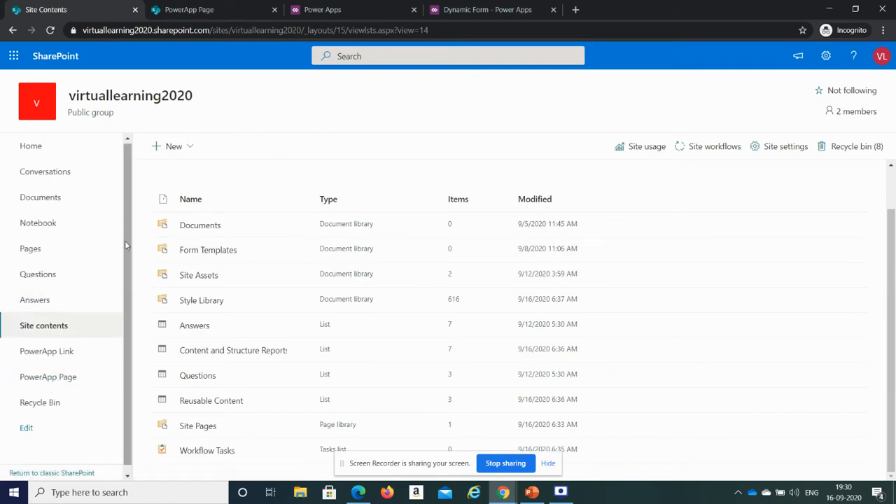
- Open Site Settings, duplicate its tab, and open Site Collection Features in the copy
{"action": "left_click_drag", "start_coordinate": [125, 240], "coordinate": [125, 255]}
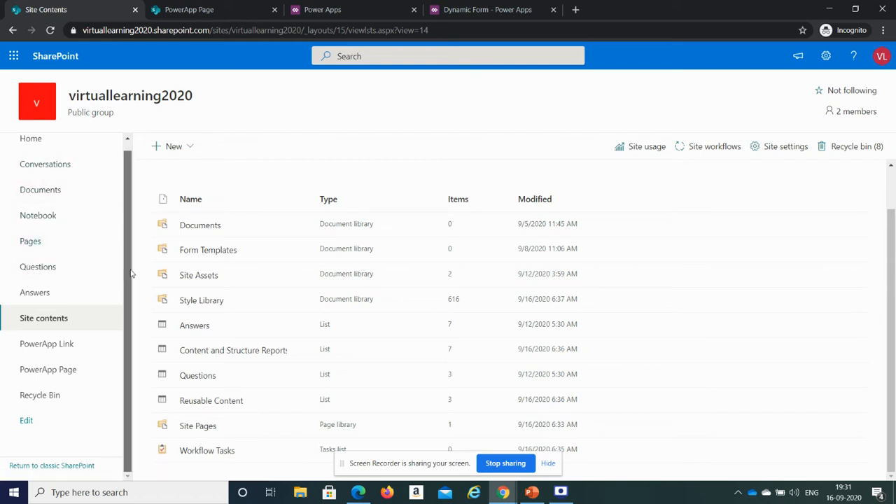
{"action": "scroll", "coordinate": [130, 244], "scroll_direction": "up", "scroll_amount": 1}
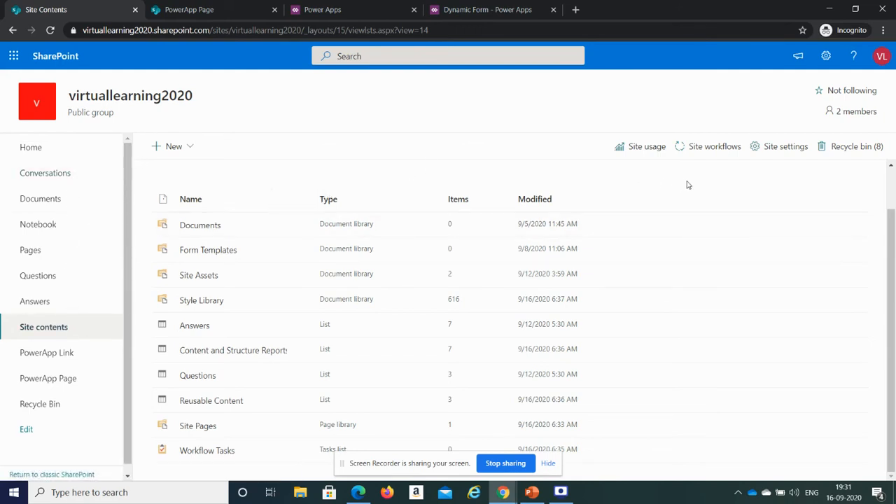
{"action": "left_click", "coordinate": [771, 157]}
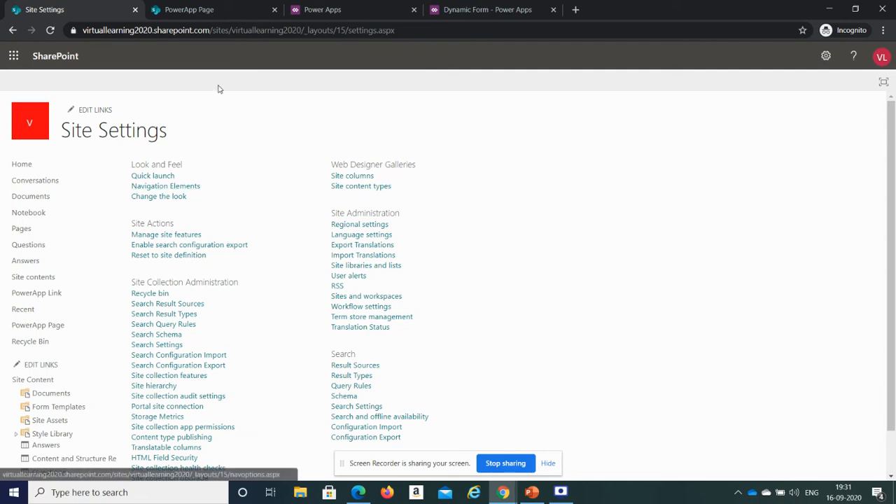
{"action": "right_click", "coordinate": [66, 9]}
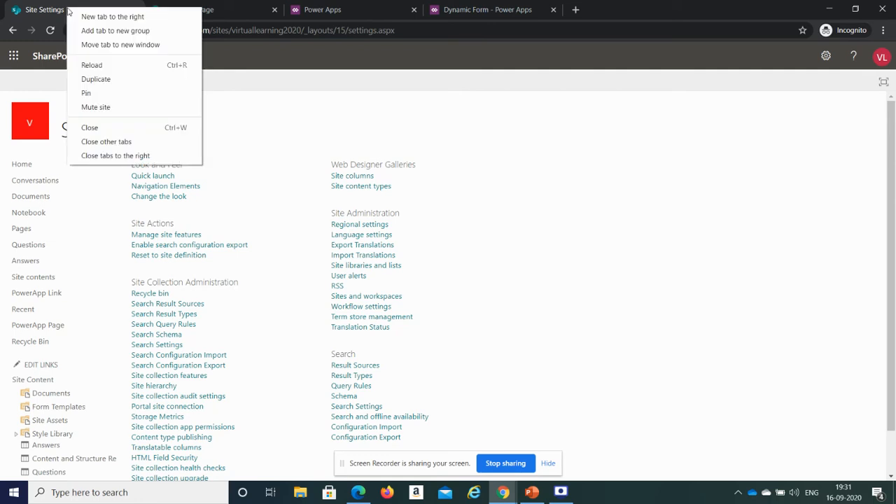
{"action": "left_click", "coordinate": [96, 79]}
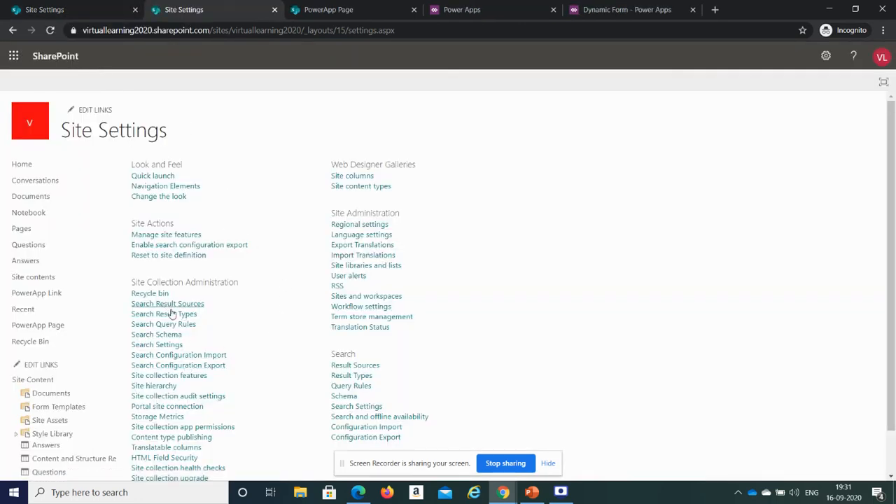
{"action": "left_click", "coordinate": [188, 379]}
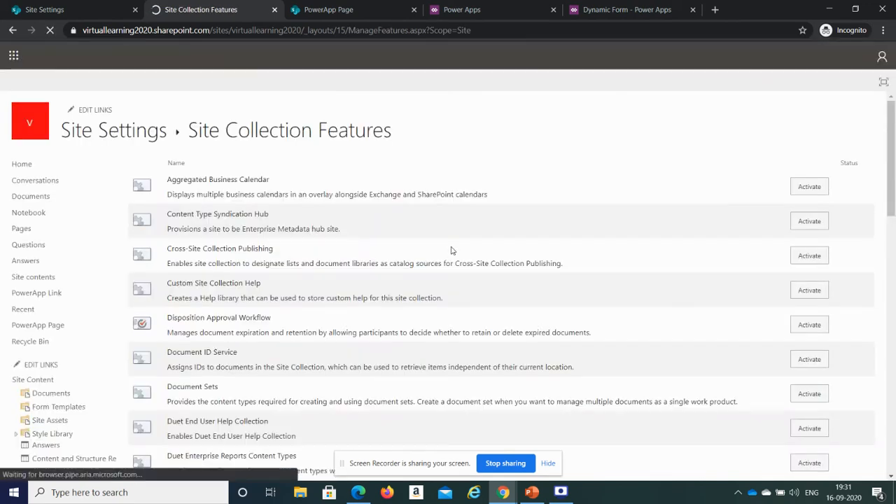
- Search the Site Collection Features page for publish
{"action": "key", "text": "ctrl+f"}
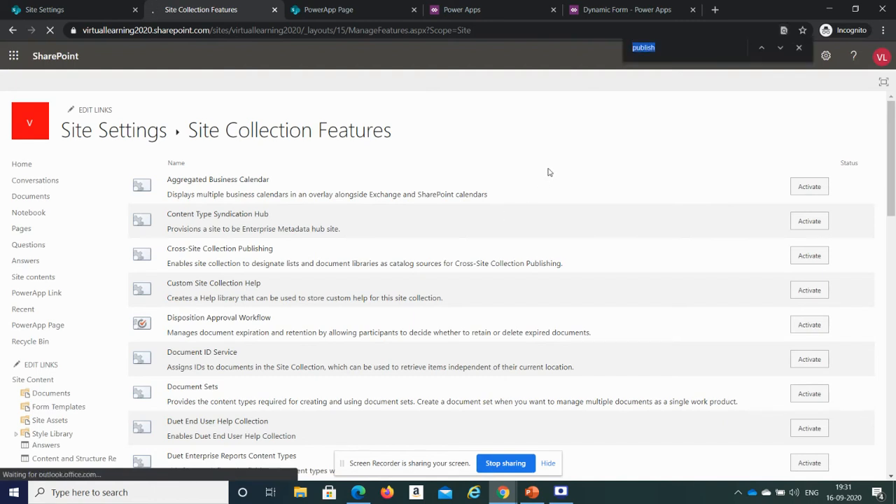
{"action": "type", "text": "p"}
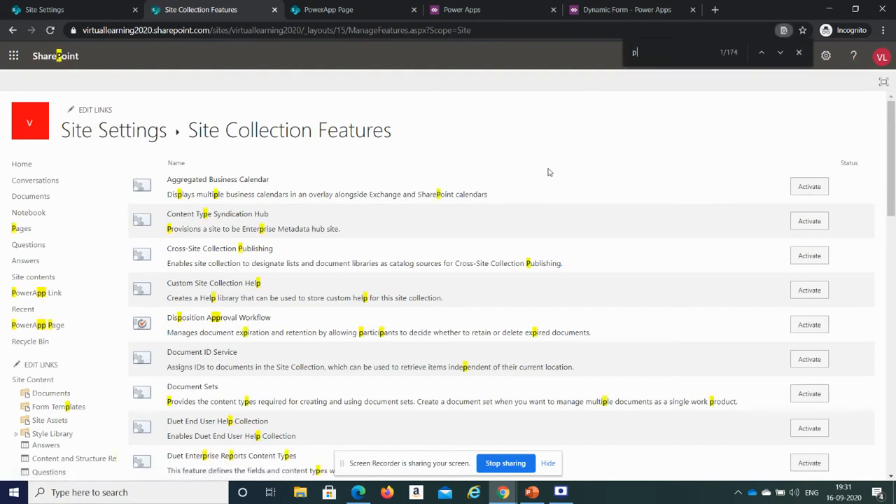
{"action": "type", "text": "ublish"}
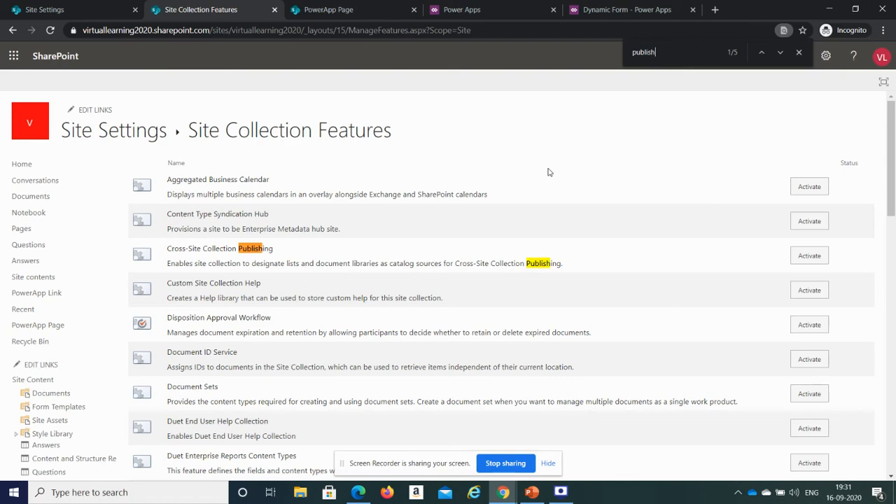
- Activate the SharePoint Server Publishing Infrastructure site collection feature
{"action": "key", "text": "Return"}
{"action": "key", "text": "Return"}
{"action": "key", "text": "Return"}
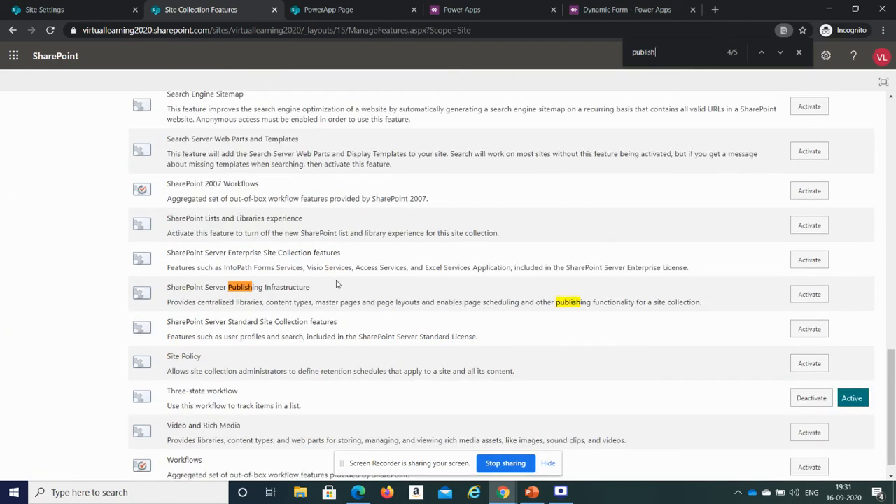
{"action": "left_click", "coordinate": [810, 295]}
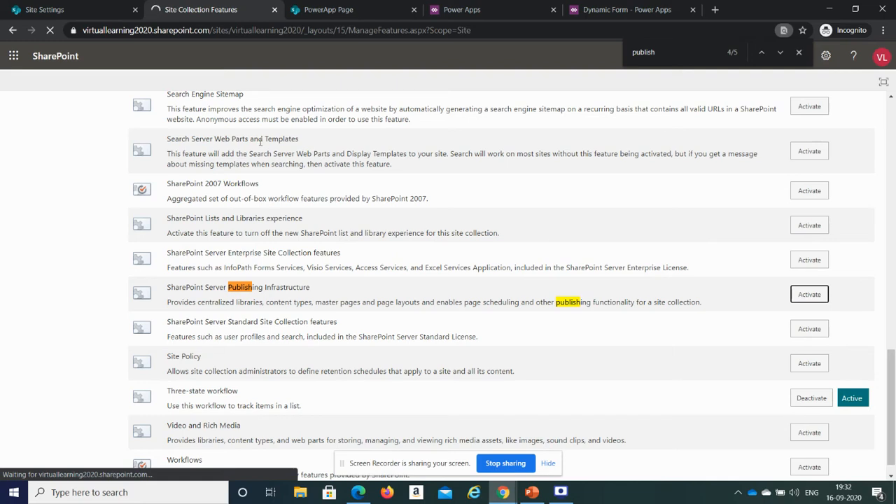
- Return to Site Collection Features and review the Publishing Infrastructure feature's status
{"action": "left_click", "coordinate": [68, 8]}
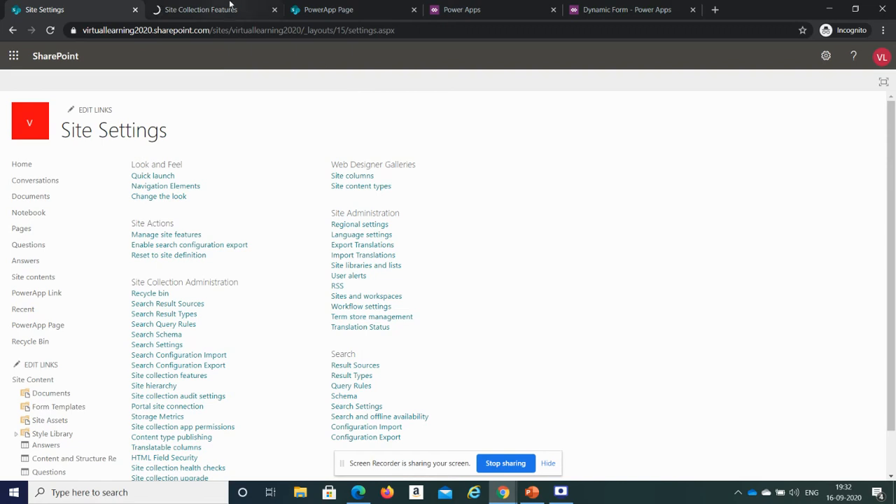
{"action": "key", "text": "ctrl+Tab"}
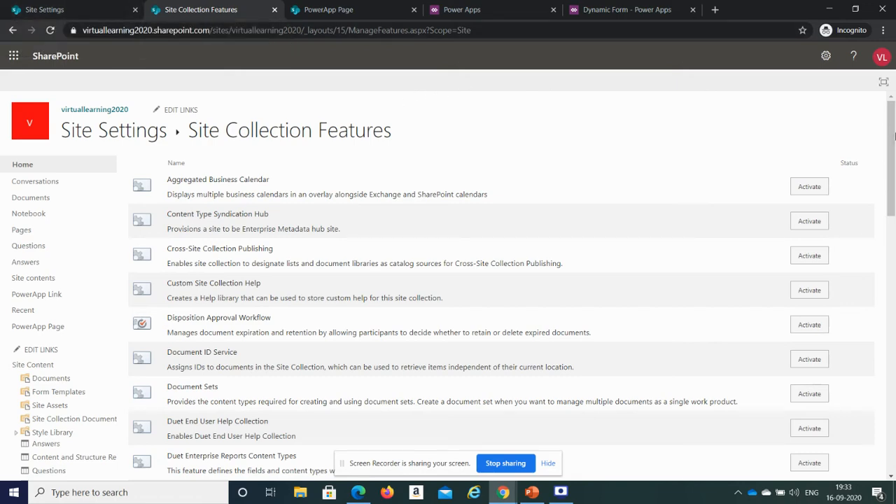
{"action": "left_click_drag", "start_coordinate": [891, 140], "coordinate": [895, 374]}
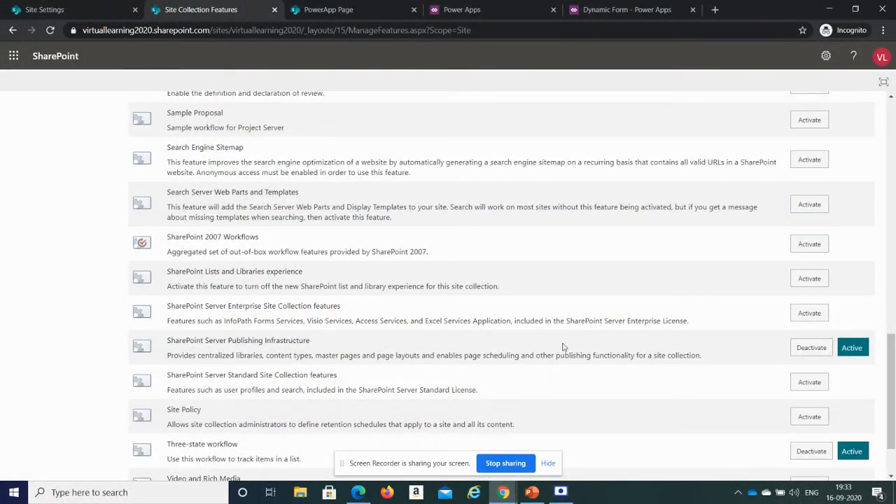
- Reload the Site Settings page and open its Navigation settings
{"action": "left_click", "coordinate": [105, 8]}
{"action": "left_click", "coordinate": [169, 28]}
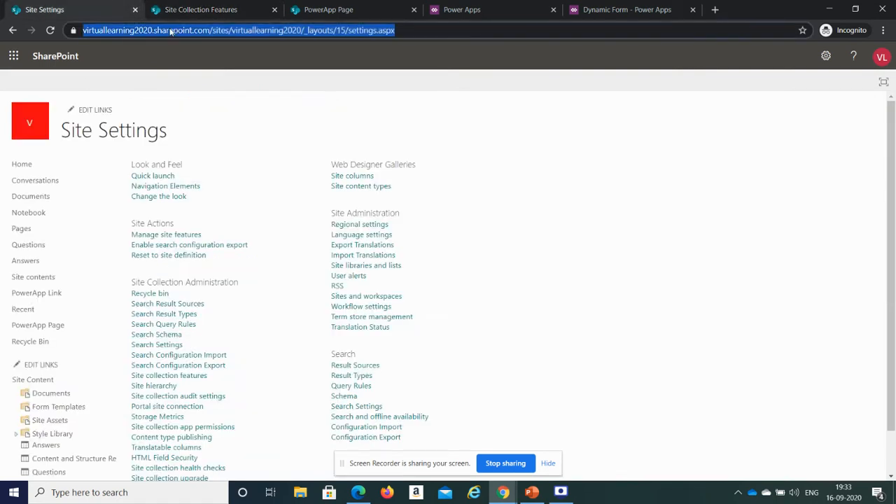
{"action": "key", "text": "Return"}
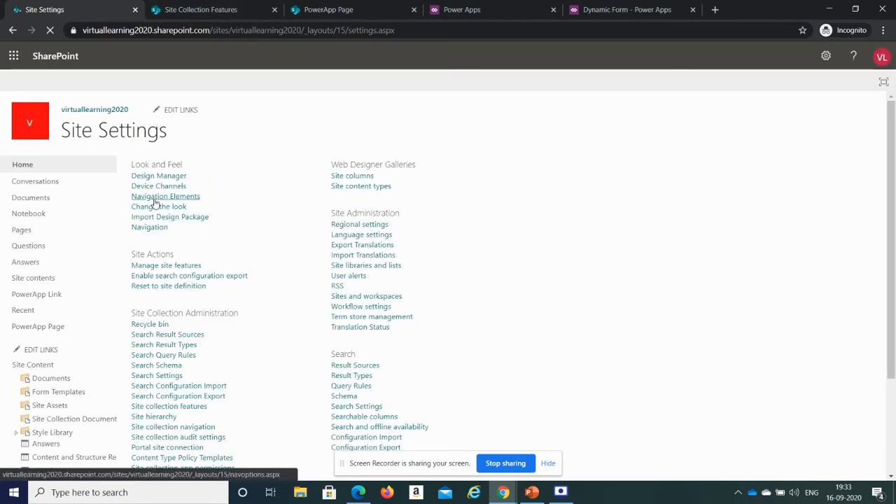
{"action": "left_click", "coordinate": [148, 233]}
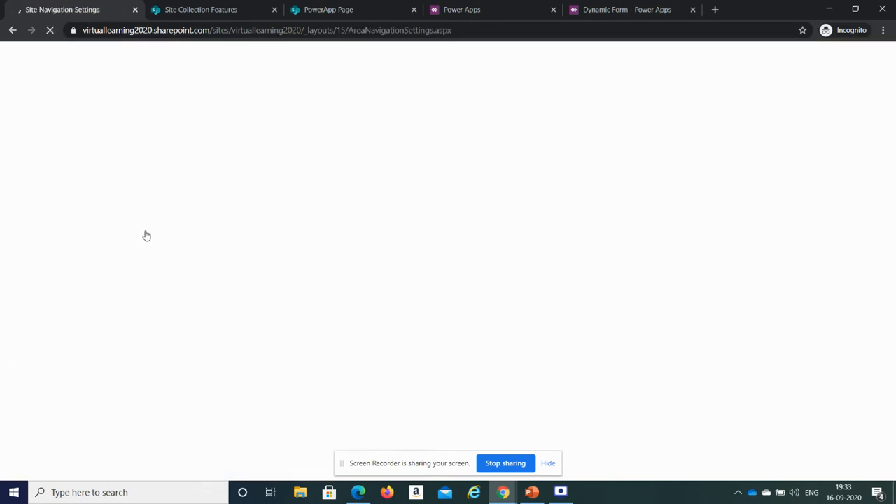
- Add a navigation heading titled PowerApps Tree under Current Navigation
{"action": "left_click_drag", "start_coordinate": [893, 206], "coordinate": [893, 329]}
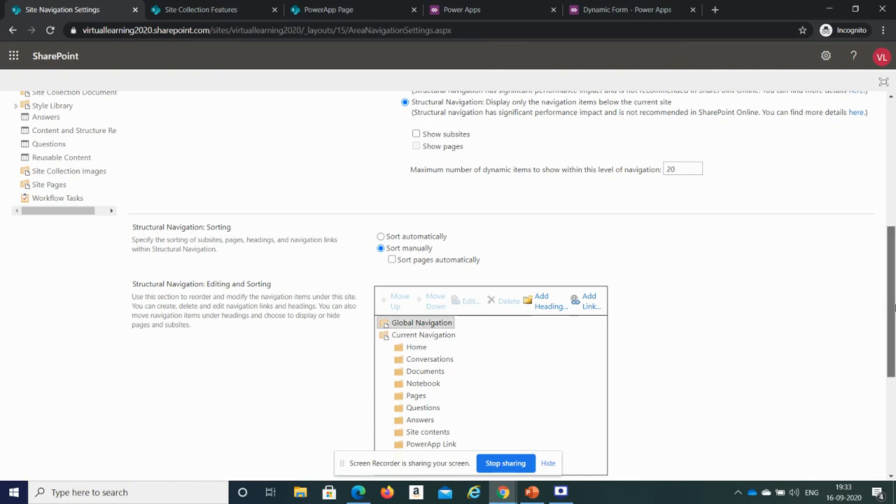
{"action": "left_click_drag", "start_coordinate": [894, 308], "coordinate": [893, 183]}
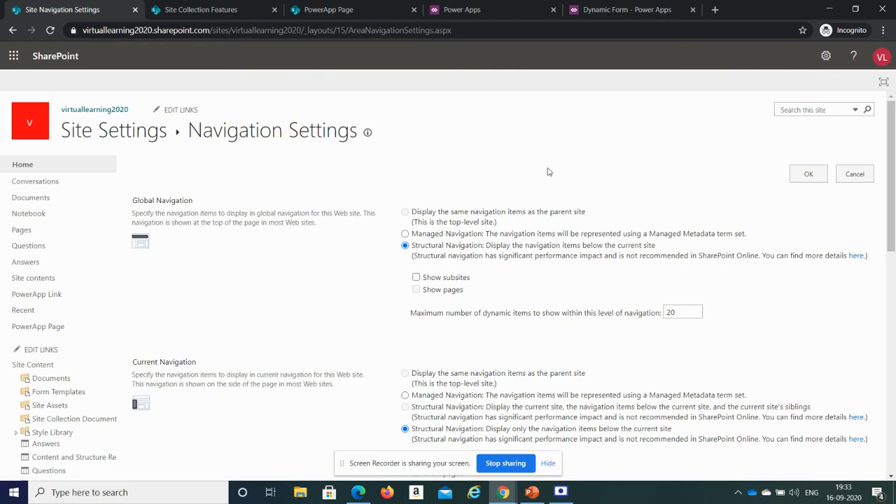
{"action": "left_click_drag", "start_coordinate": [894, 197], "coordinate": [894, 341]}
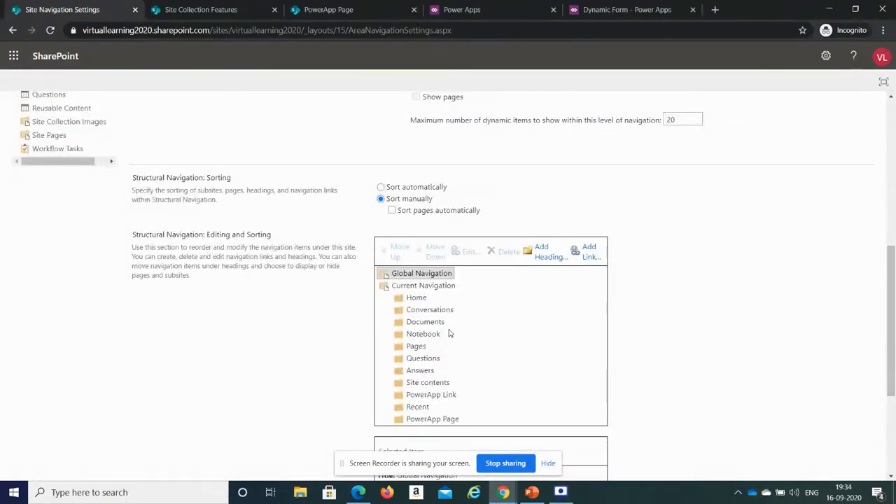
{"action": "left_click", "coordinate": [431, 286]}
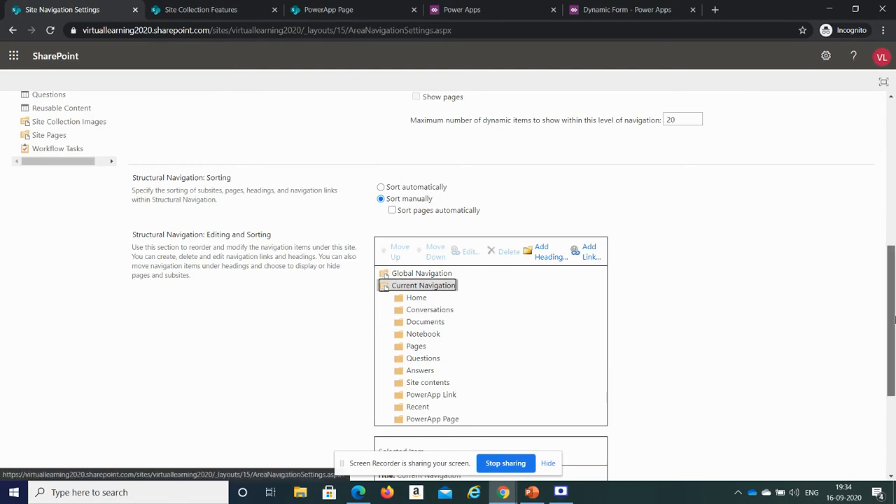
{"action": "mouse_move", "coordinate": [892, 319]}
{"action": "left_mouse_down"}
{"action": "mouse_move", "coordinate": [895, 204]}
{"action": "mouse_move", "coordinate": [895, 330]}
{"action": "left_mouse_up"}
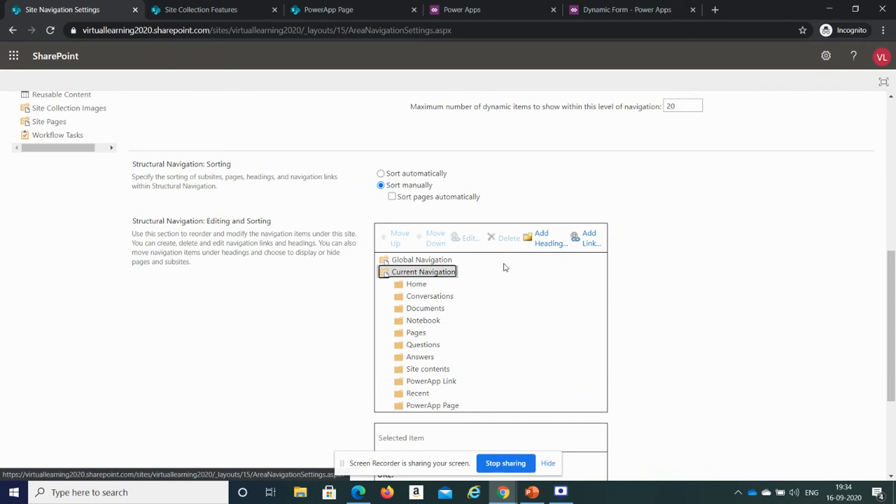
{"action": "left_click", "coordinate": [539, 244]}
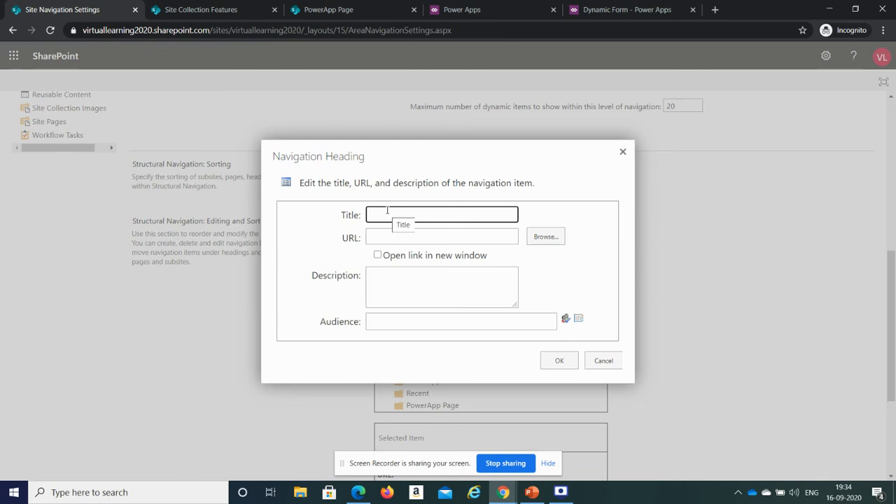
{"action": "type", "text": "werApps Tree"}
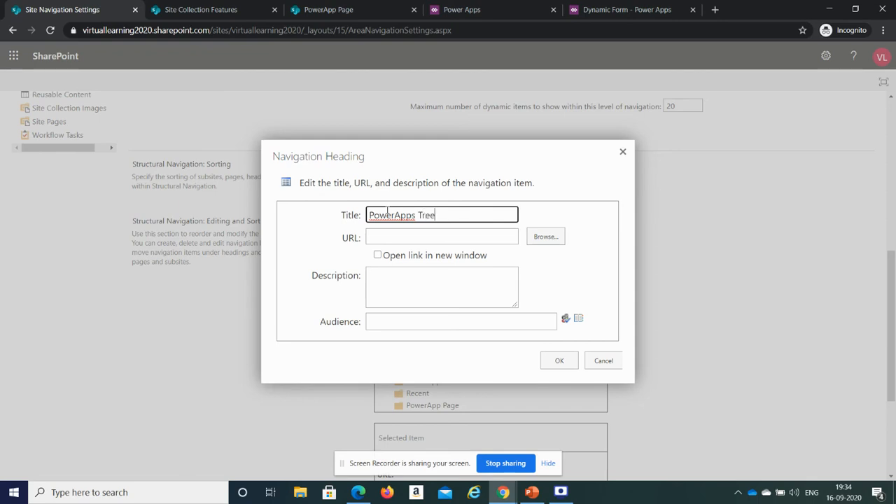
{"action": "left_click", "coordinate": [399, 237]}
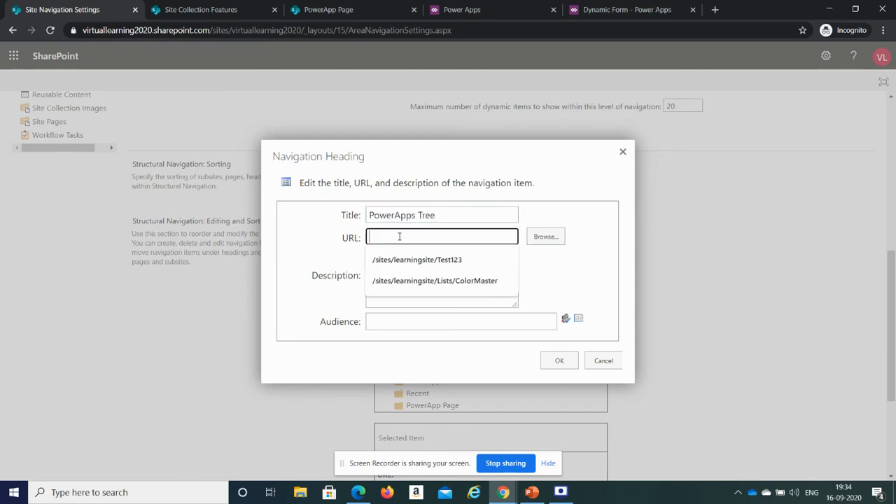
{"action": "left_click", "coordinate": [319, 247]}
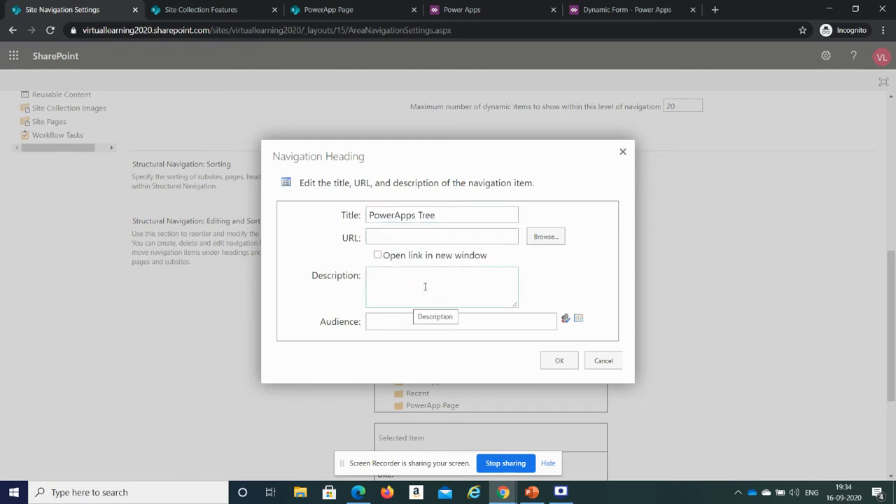
{"action": "left_click", "coordinate": [414, 324]}
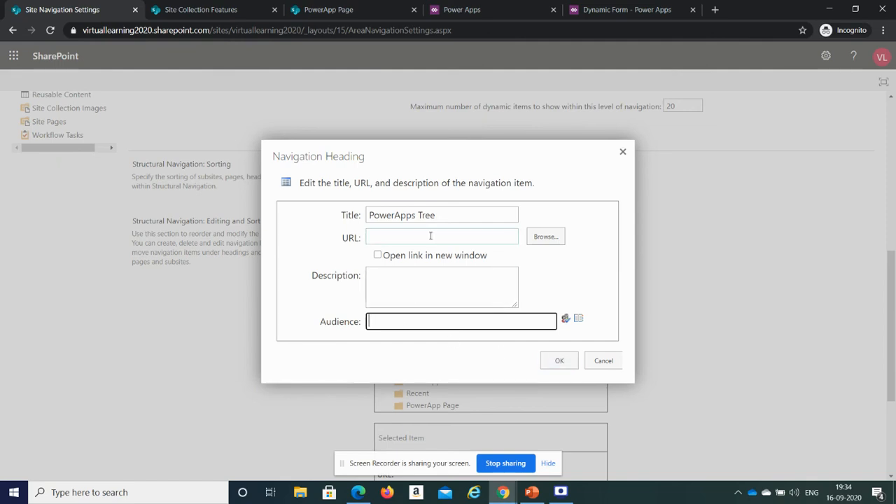
{"action": "left_click", "coordinate": [560, 365]}
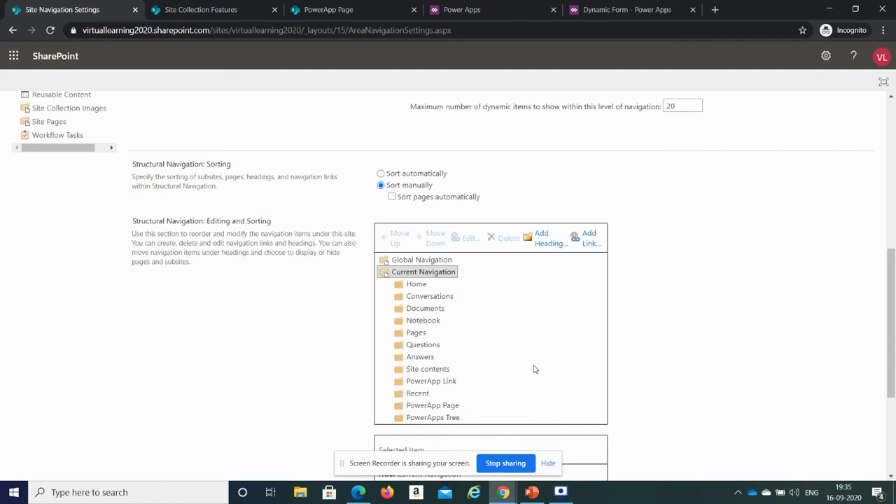
- Start a new link titled Link 1 under the PowerApps Tree heading
{"action": "left_click", "coordinate": [433, 418]}
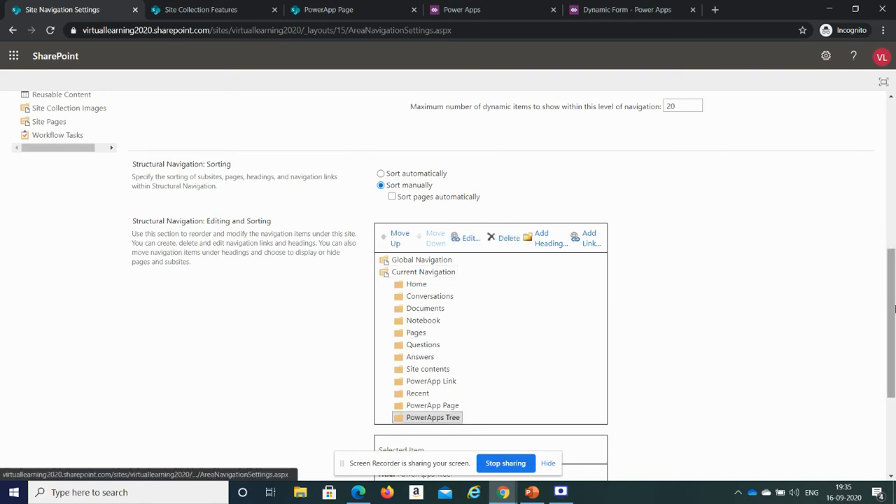
{"action": "scroll", "coordinate": [585, 335], "scroll_direction": "down", "scroll_amount": 1}
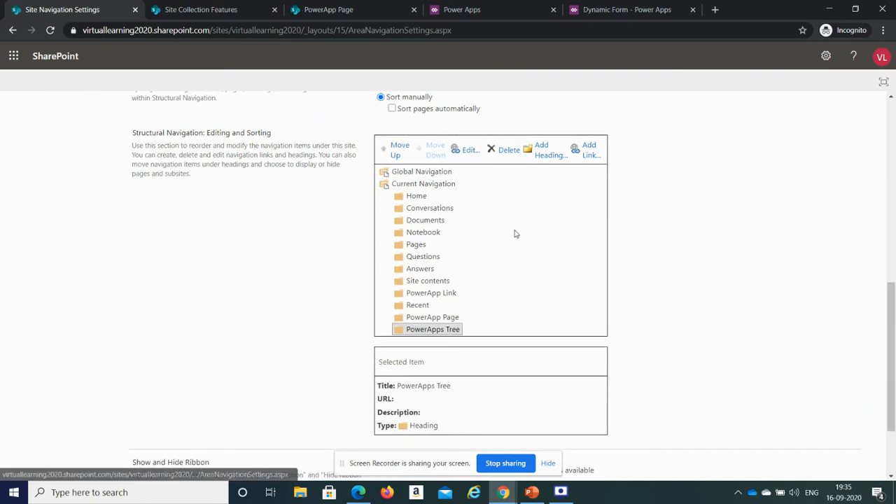
{"action": "left_click", "coordinate": [591, 156]}
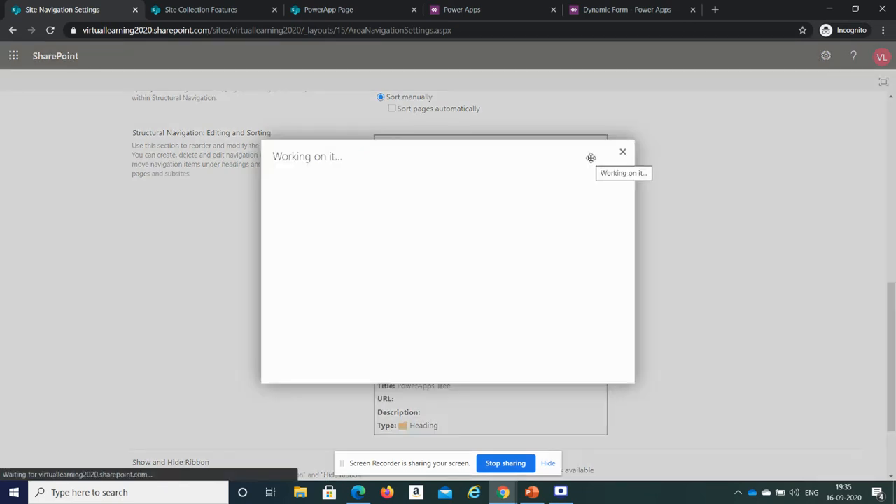
{"action": "left_click", "coordinate": [435, 211]}
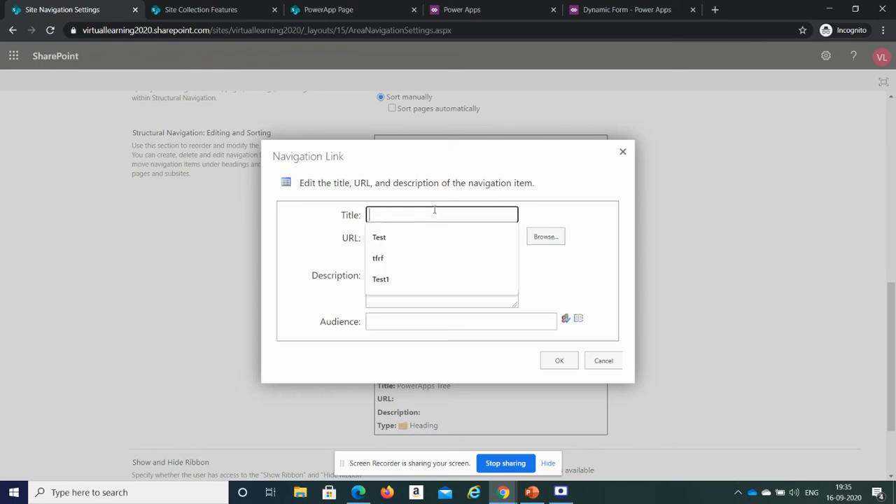
{"action": "type", "text": "Linkk"}
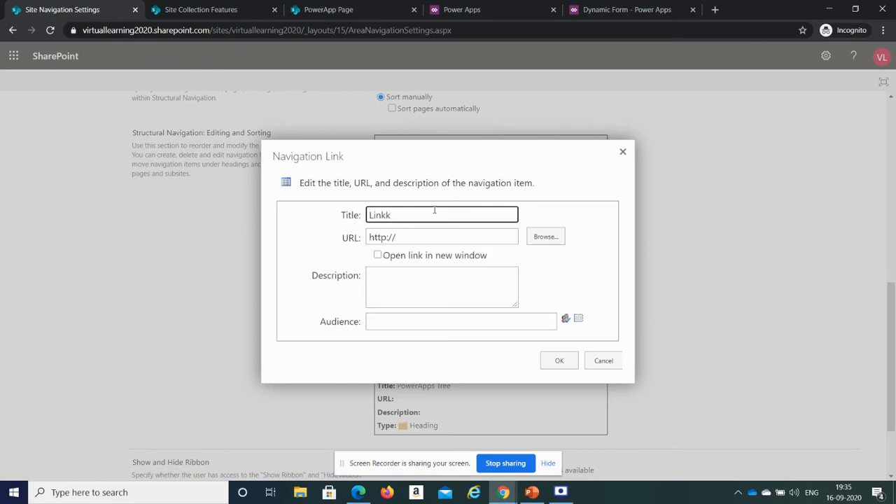
- Copy the Dynamic Form app's web address, paste it as Link 1's URL, and confirm the link
{"action": "left_click", "coordinate": [630, 10]}
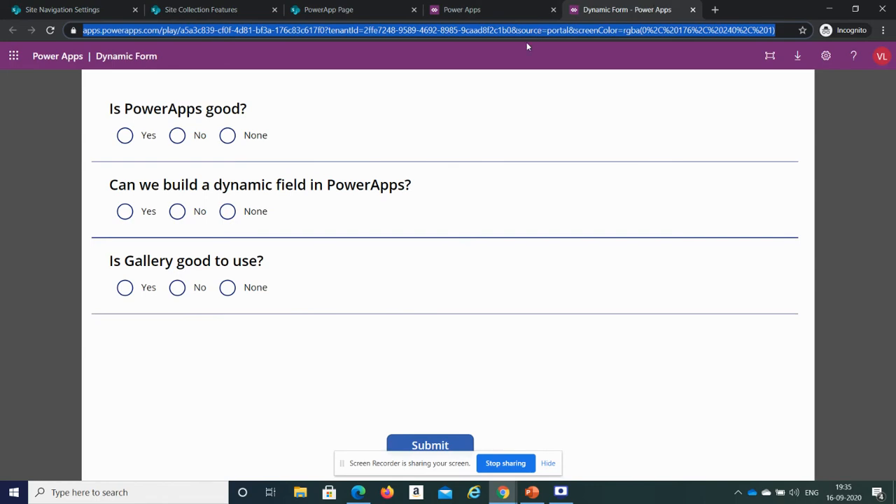
{"action": "left_click", "coordinate": [323, 9]}
{"action": "left_click", "coordinate": [197, 9]}
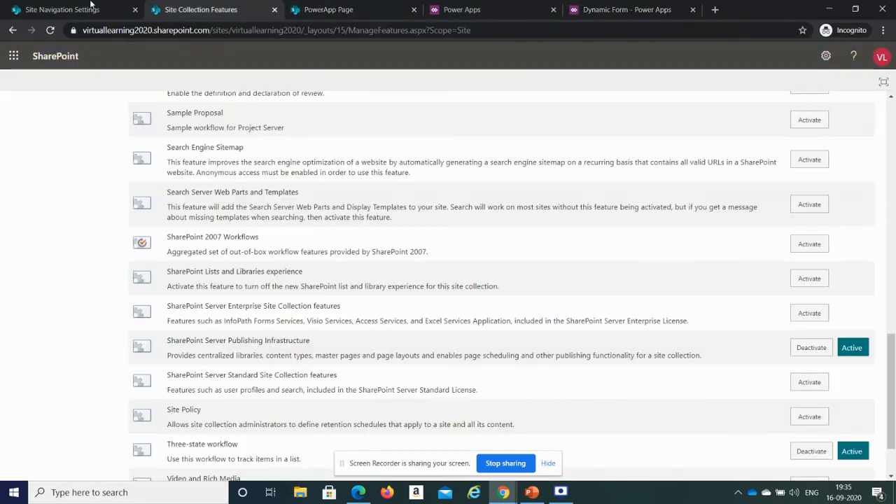
{"action": "left_click", "coordinate": [91, 5]}
{"action": "triple_click", "coordinate": [476, 239]}
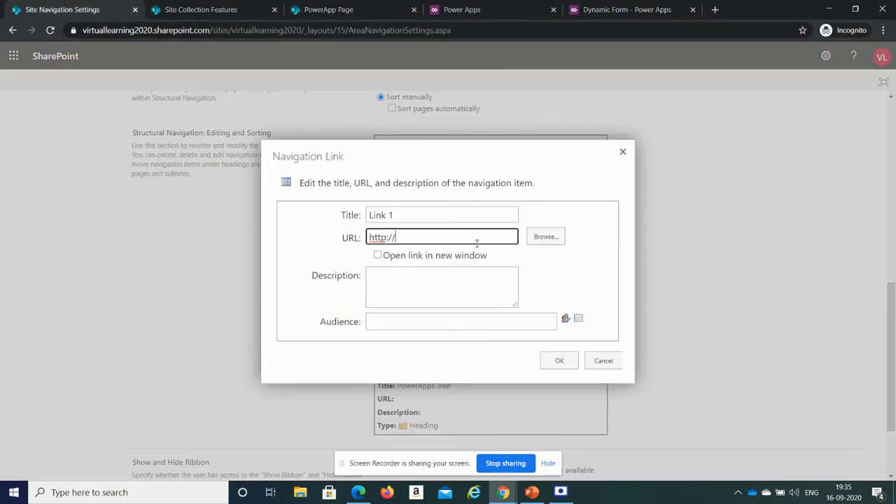
{"action": "key", "text": "ctrl+v"}
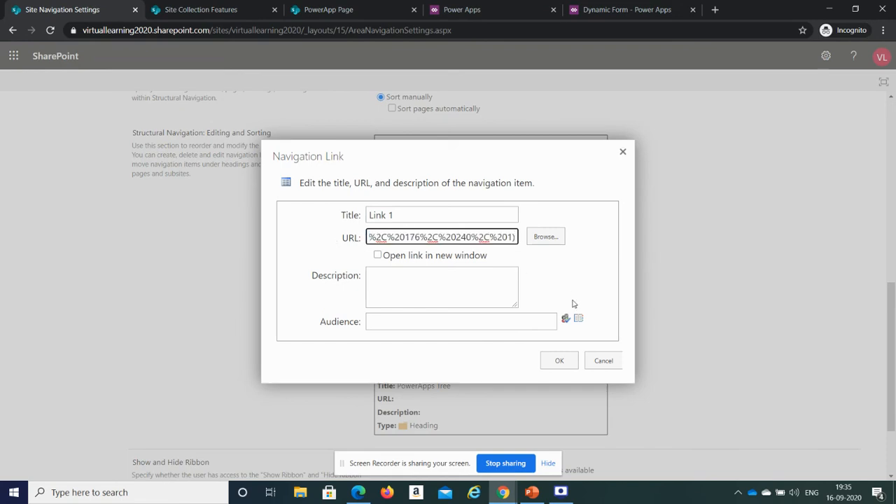
{"action": "left_click", "coordinate": [552, 362]}
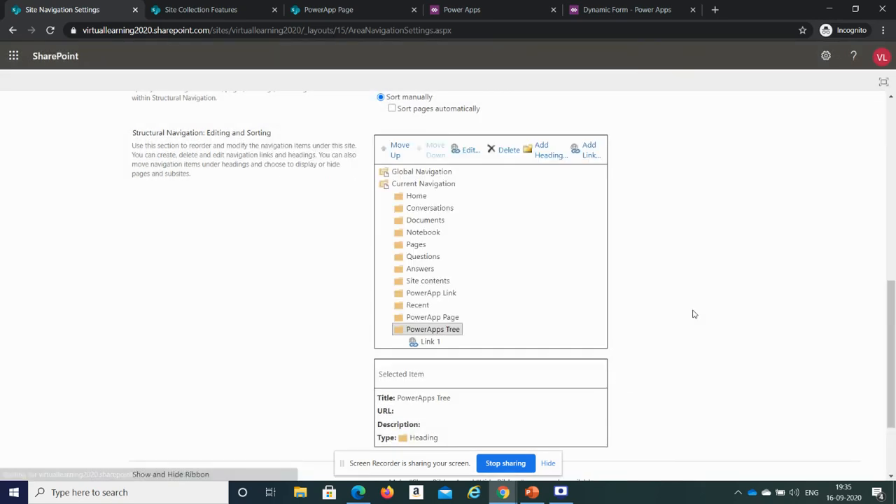
- Review the items in the Current Navigation tree, including the PowerApps Tree heading
{"action": "mouse_move", "coordinate": [891, 361]}
{"action": "left_mouse_down"}
{"action": "mouse_move", "coordinate": [892, 210]}
{"action": "mouse_move", "coordinate": [893, 370]}
{"action": "left_mouse_up"}
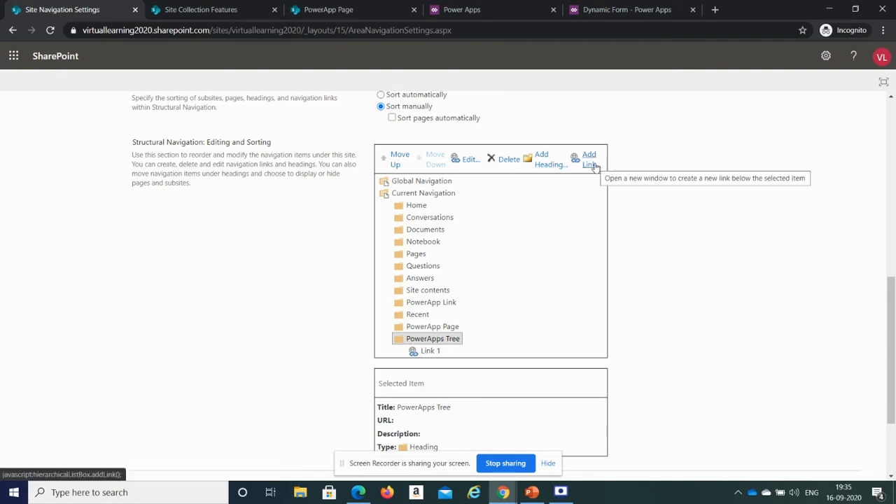
{"action": "left_click", "coordinate": [441, 199]}
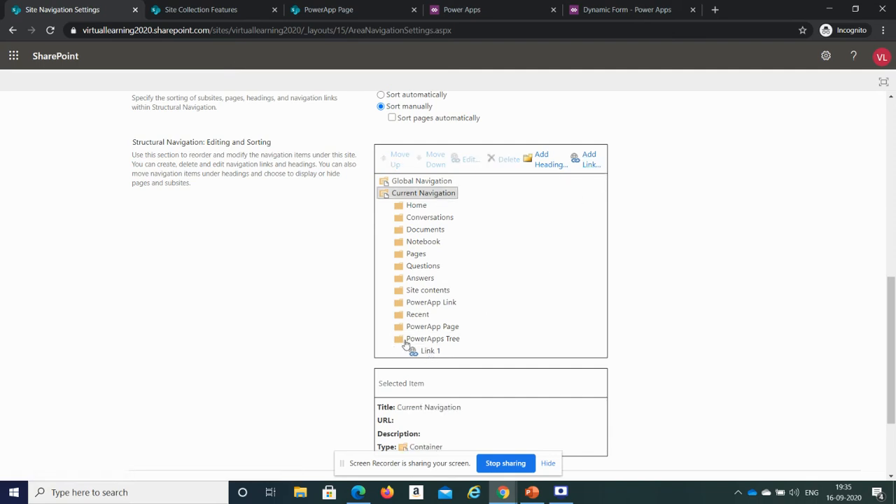
{"action": "left_click", "coordinate": [416, 207]}
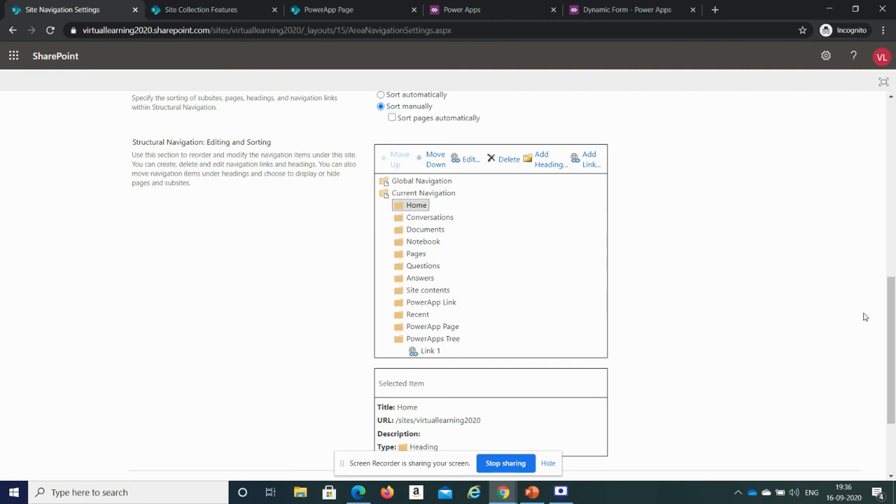
{"action": "mouse_move", "coordinate": [892, 326]}
{"action": "left_mouse_down"}
{"action": "mouse_move", "coordinate": [893, 376]}
{"action": "mouse_move", "coordinate": [893, 323]}
{"action": "left_mouse_up"}
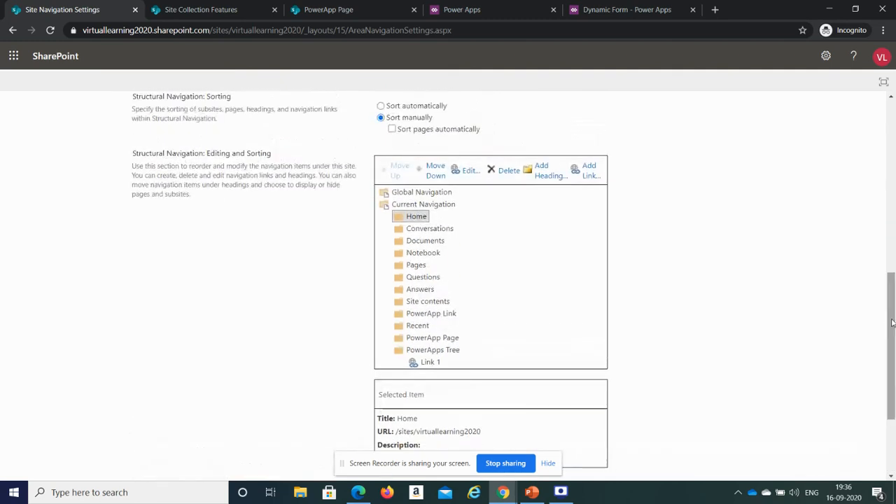
{"action": "left_click", "coordinate": [430, 351]}
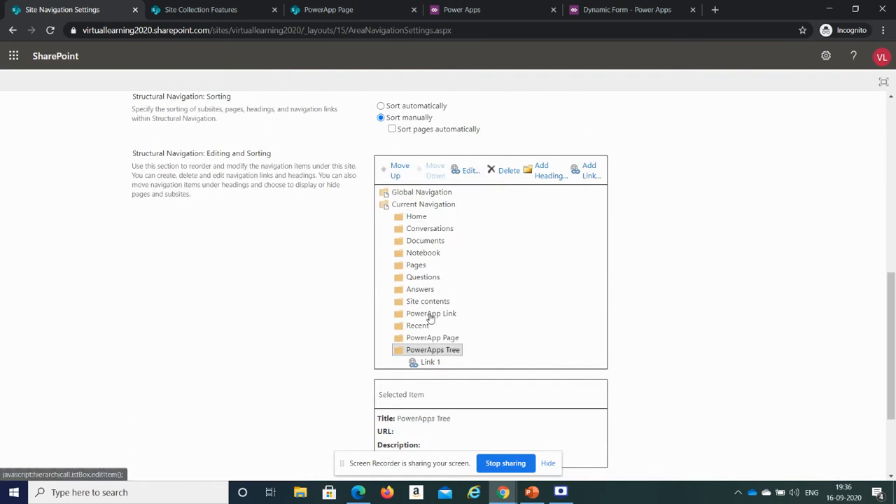
{"action": "left_click", "coordinate": [431, 316]}
{"action": "left_click", "coordinate": [429, 352]}
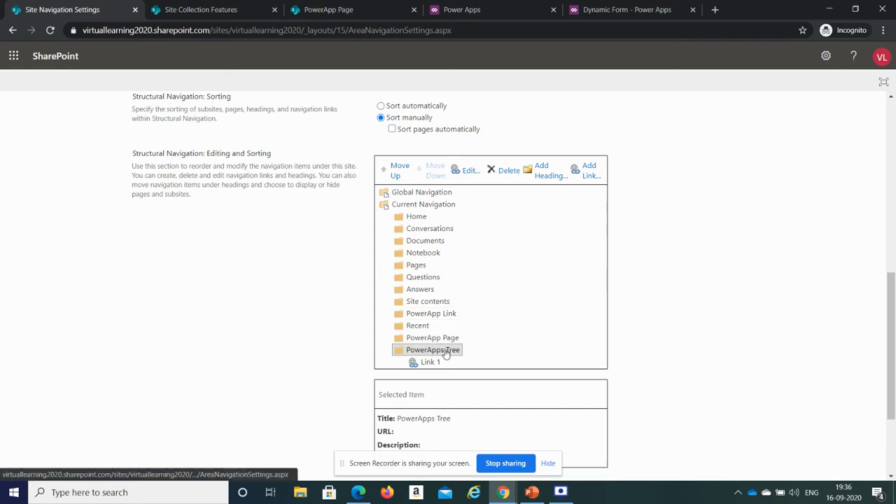
- Move the PowerApps Tree heading to the top of Current Navigation and save the navigation settings
{"action": "left_click", "coordinate": [397, 173]}
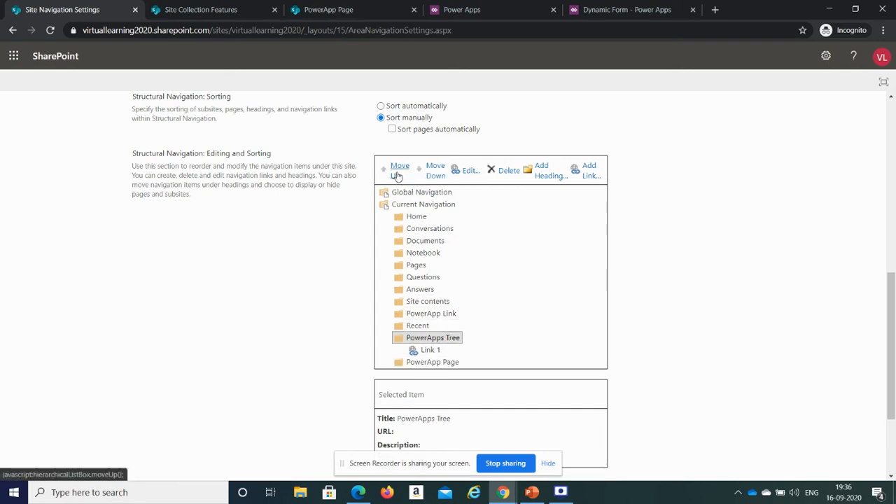
{"action": "double_click", "coordinate": [396, 174]}
{"action": "double_click", "coordinate": [396, 173]}
{"action": "triple_click", "coordinate": [396, 174]}
{"action": "triple_click", "coordinate": [397, 173]}
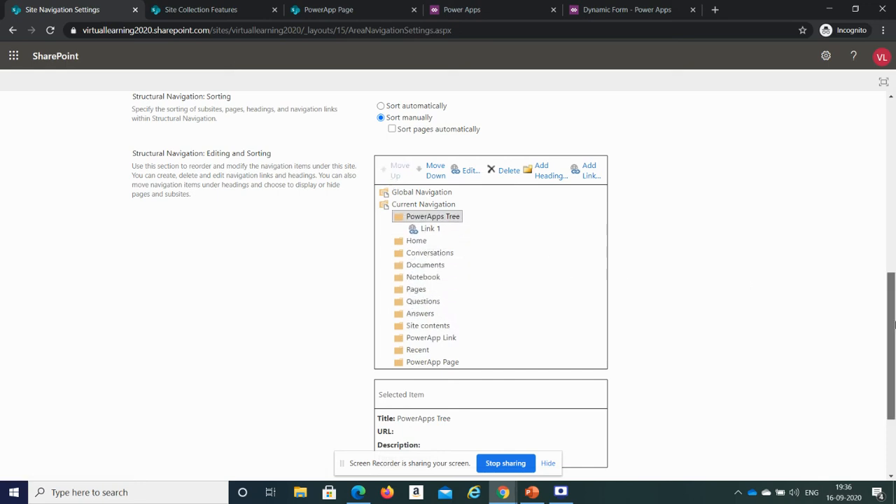
{"action": "scroll", "coordinate": [884, 316], "scroll_direction": "down", "scroll_amount": 2}
{"action": "left_click", "coordinate": [799, 429]}
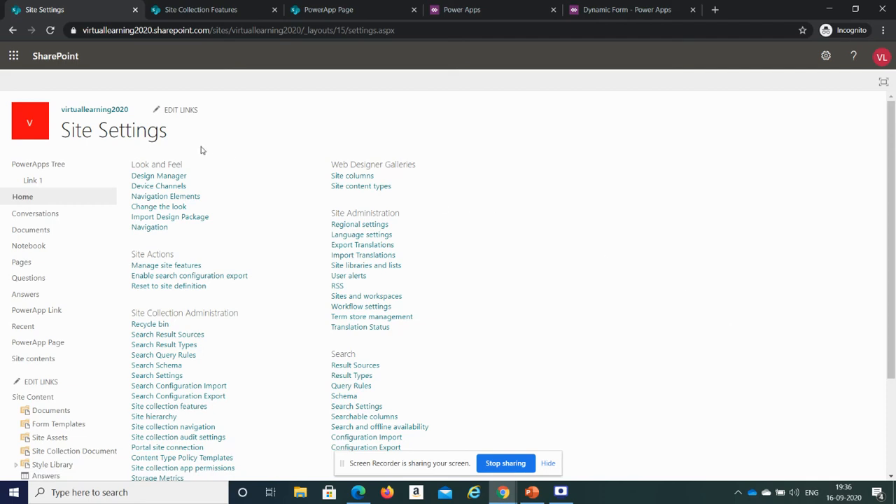
- Go to the site's home page and collapse the PowerApps Tree heading in the site navigation
{"action": "left_click", "coordinate": [96, 112]}
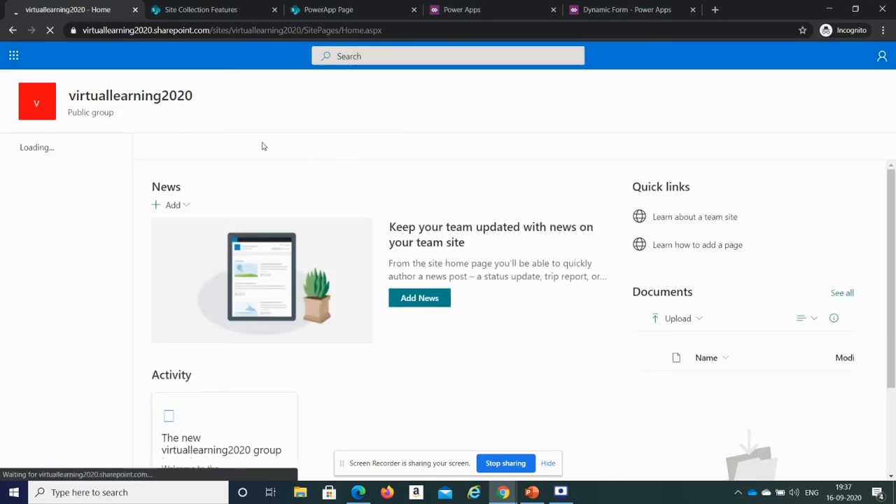
{"action": "left_click", "coordinate": [9, 148]}
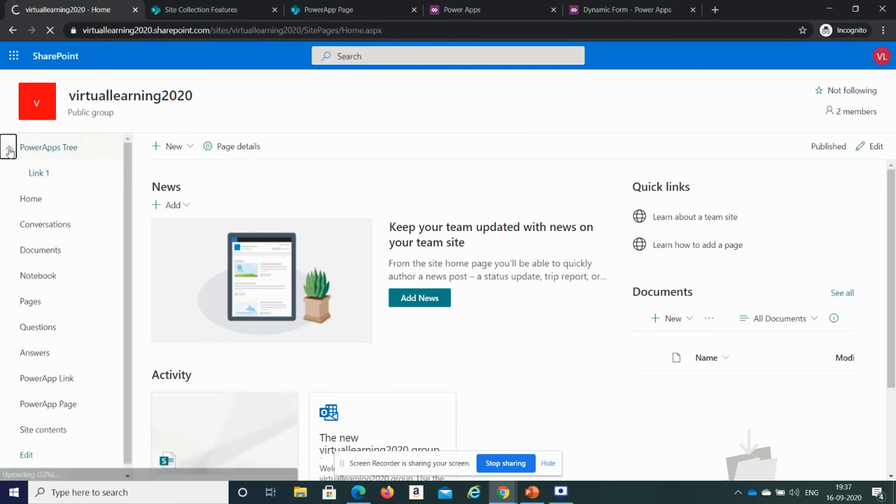
{"action": "left_click", "coordinate": [9, 149]}
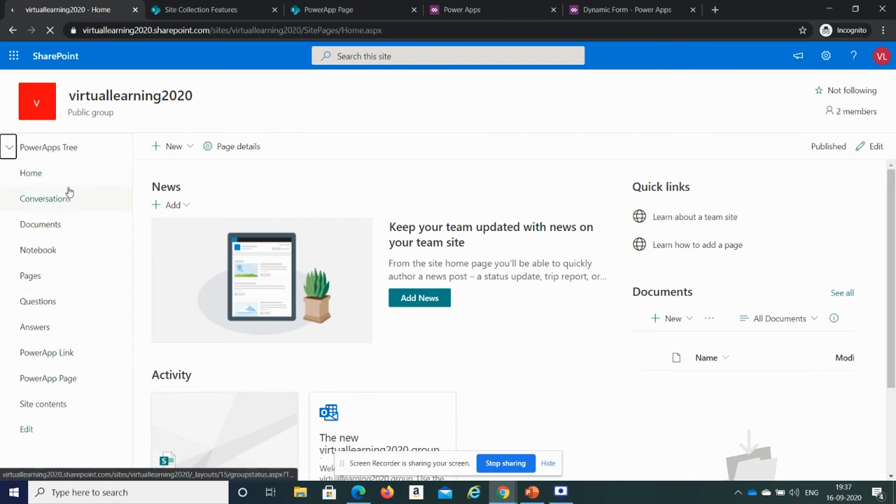
- Open the navigation settings from the home page's navigation Edit link and compare them with the home page
{"action": "left_click", "coordinate": [26, 430]}
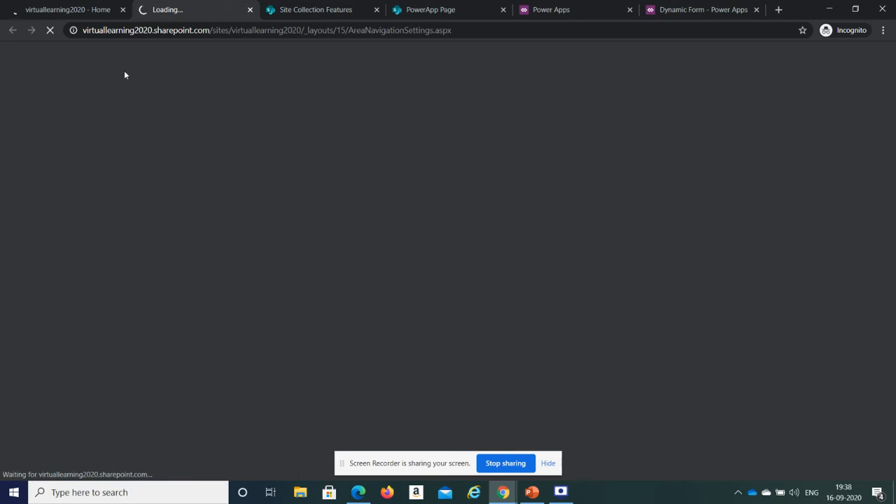
{"action": "left_click", "coordinate": [84, 9]}
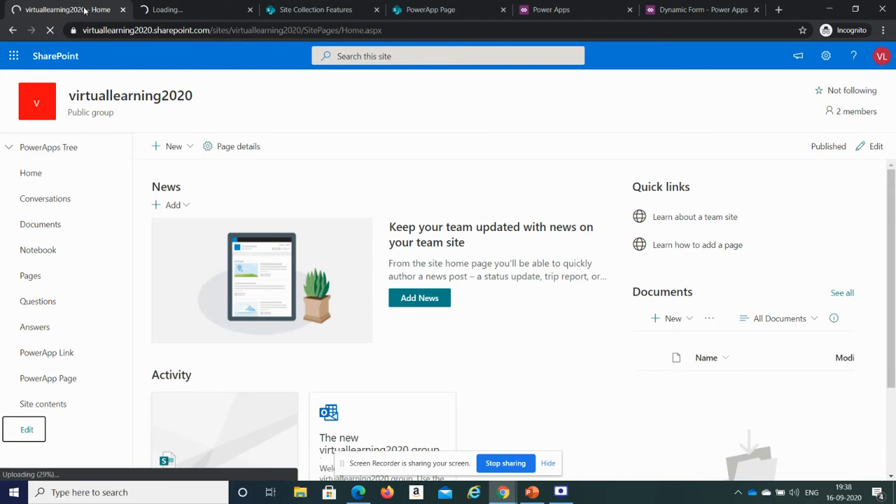
{"action": "left_click", "coordinate": [187, 7]}
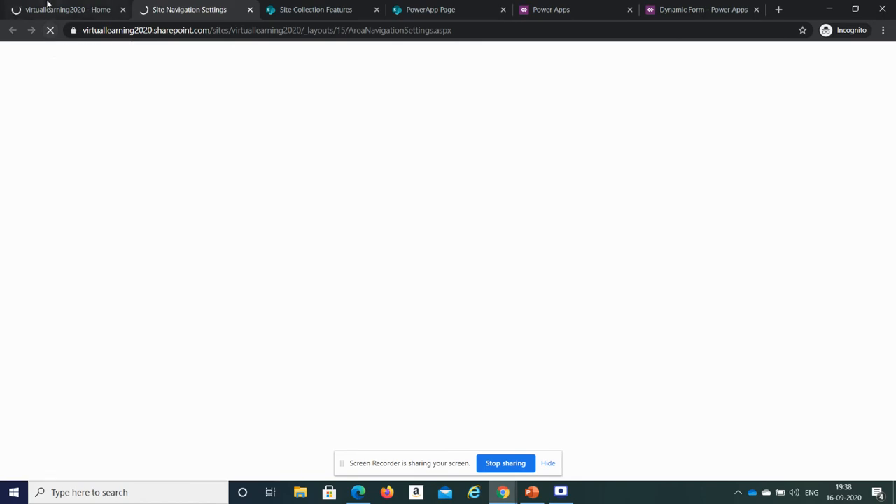
{"action": "left_click", "coordinate": [48, 6]}
{"action": "left_click", "coordinate": [187, 10]}
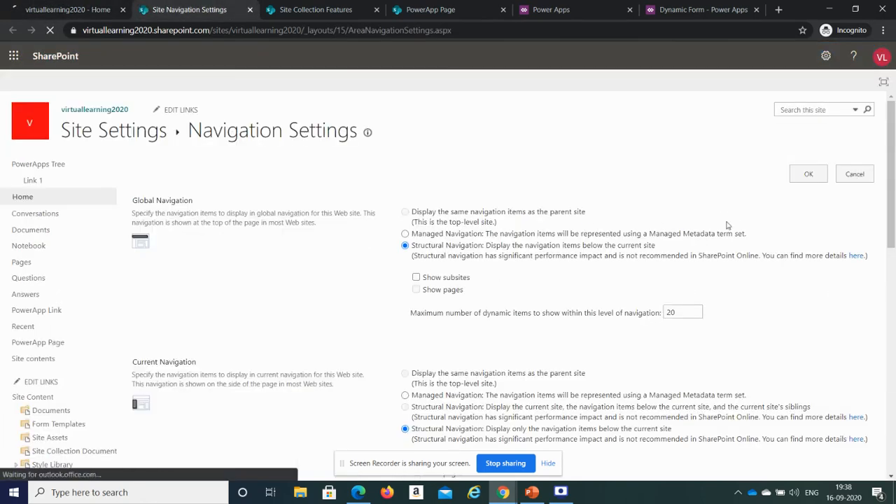
{"action": "mouse_move", "coordinate": [894, 191]}
{"action": "left_mouse_down"}
{"action": "mouse_move", "coordinate": [895, 224]}
{"action": "mouse_move", "coordinate": [895, 180]}
{"action": "left_mouse_up"}
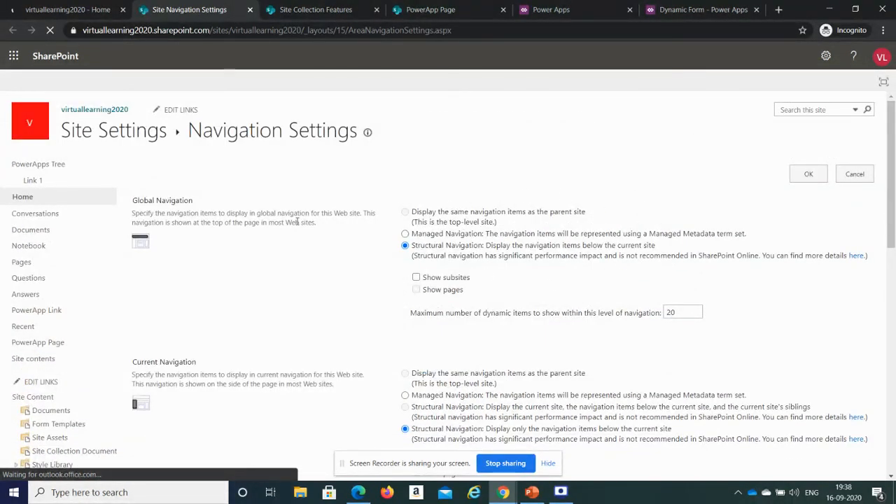
{"action": "left_click", "coordinate": [61, 6]}
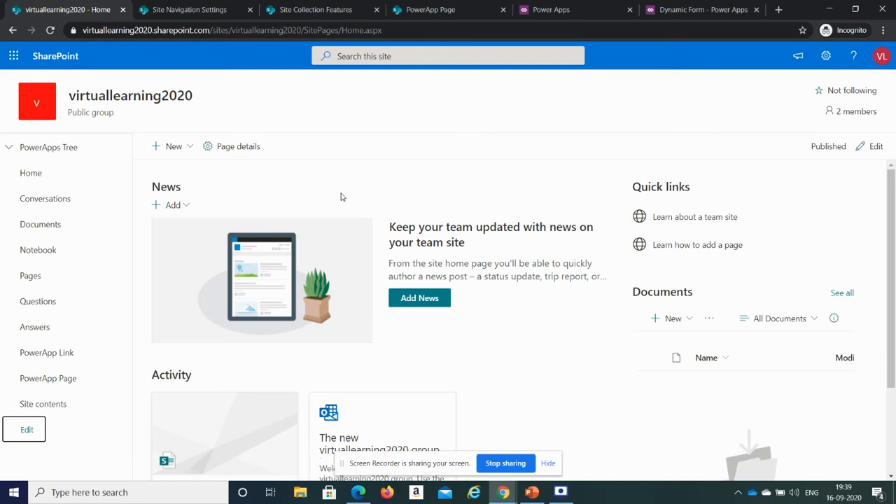
- Open the PowerApp Page from the home page's site navigation
{"action": "left_click", "coordinate": [434, 8]}
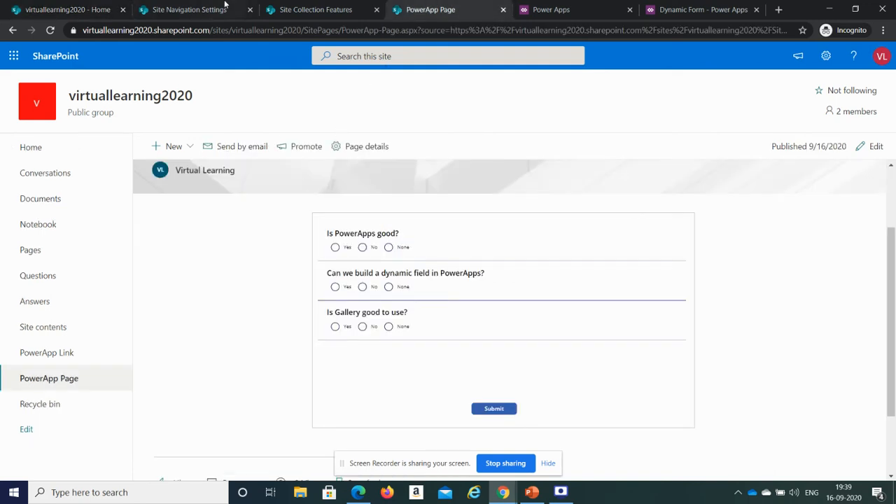
{"action": "left_click", "coordinate": [106, 5]}
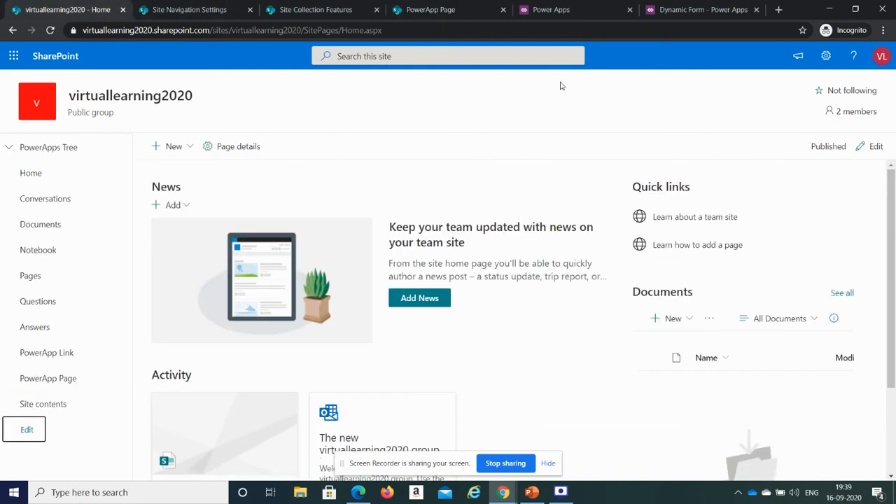
{"action": "left_click", "coordinate": [57, 414]}
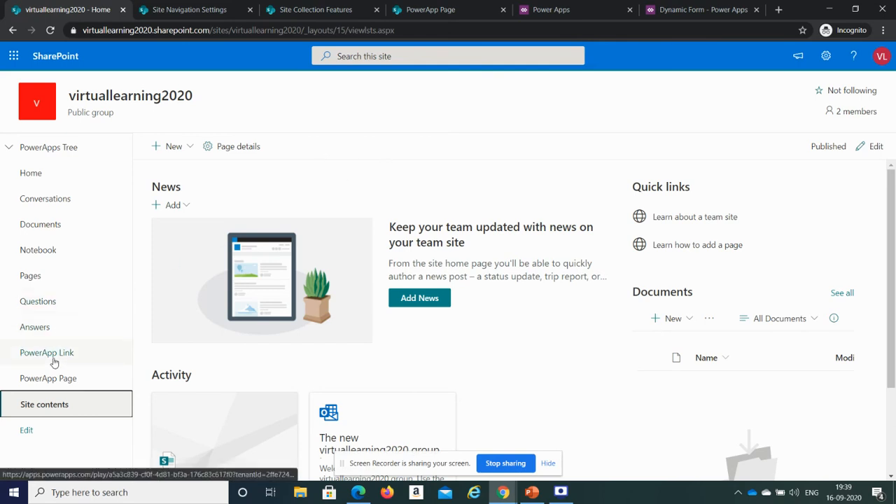
{"action": "left_click", "coordinate": [49, 380]}
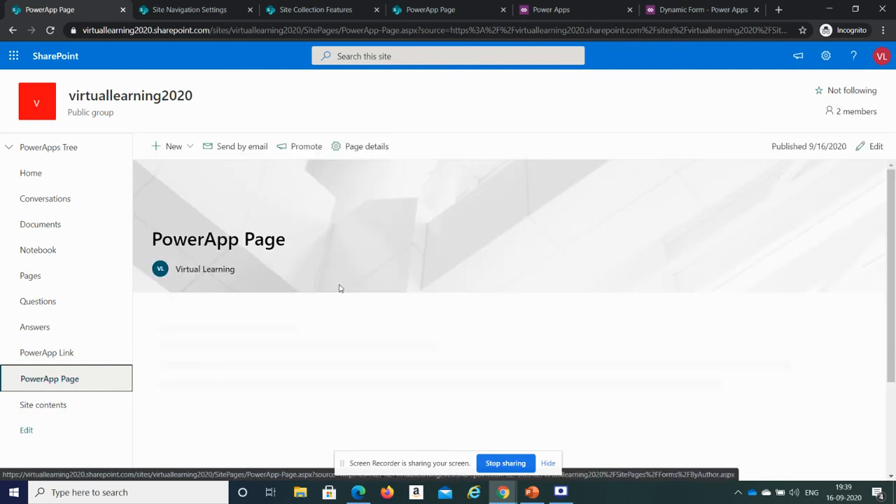
- Scroll the PowerApp Page to the embedded app and close the page-editing error dialog
{"action": "mouse_move", "coordinate": [892, 252]}
{"action": "left_mouse_down"}
{"action": "mouse_move", "coordinate": [894, 344]}
{"action": "mouse_move", "coordinate": [895, 238]}
{"action": "left_mouse_up"}
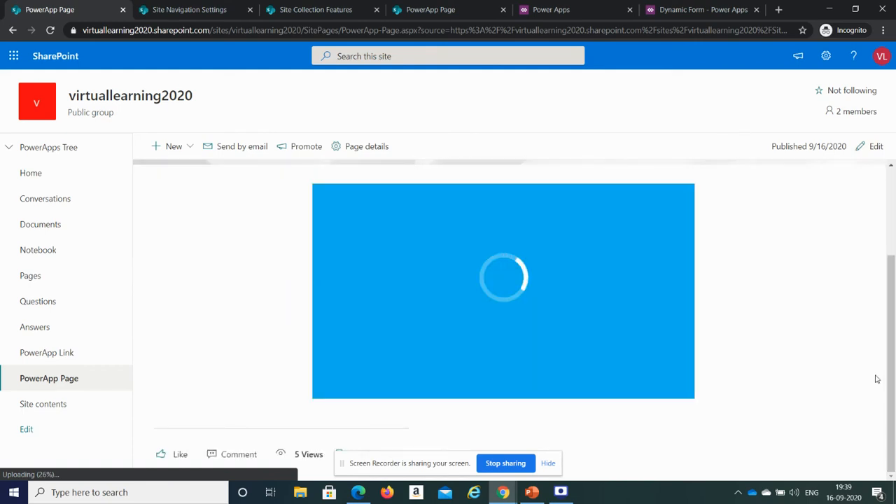
{"action": "scroll", "coordinate": [890, 346], "scroll_direction": "up", "scroll_amount": 1}
{"action": "scroll", "coordinate": [895, 342], "scroll_direction": "up", "scroll_amount": 2}
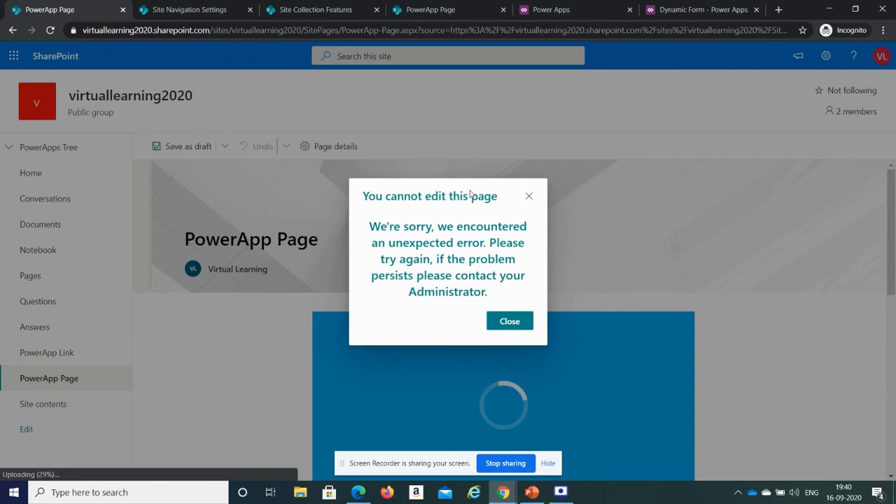
{"action": "left_click", "coordinate": [514, 321]}
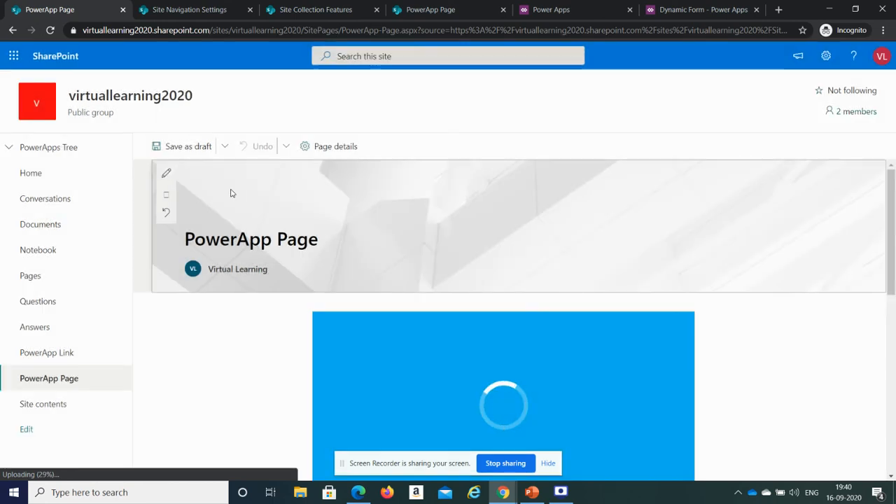
- Select the PowerApp Page title area and open its web part editing
{"action": "left_click", "coordinate": [320, 248]}
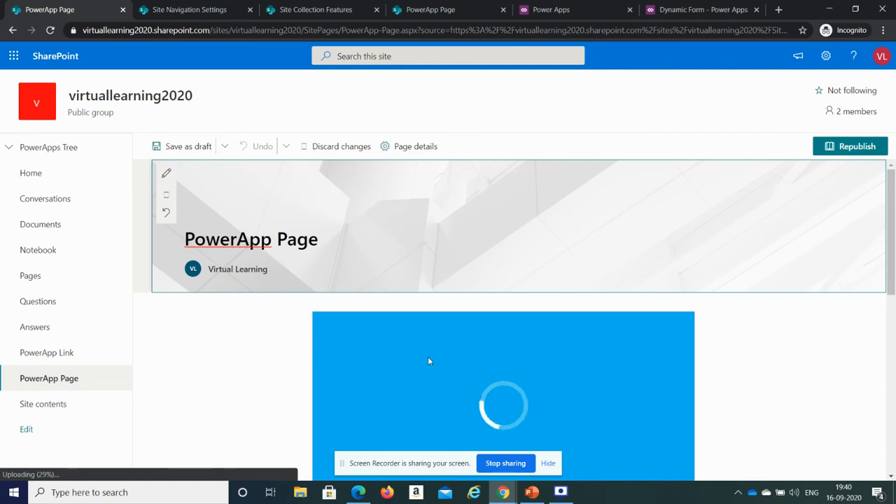
{"action": "left_click_drag", "start_coordinate": [892, 246], "coordinate": [895, 280]}
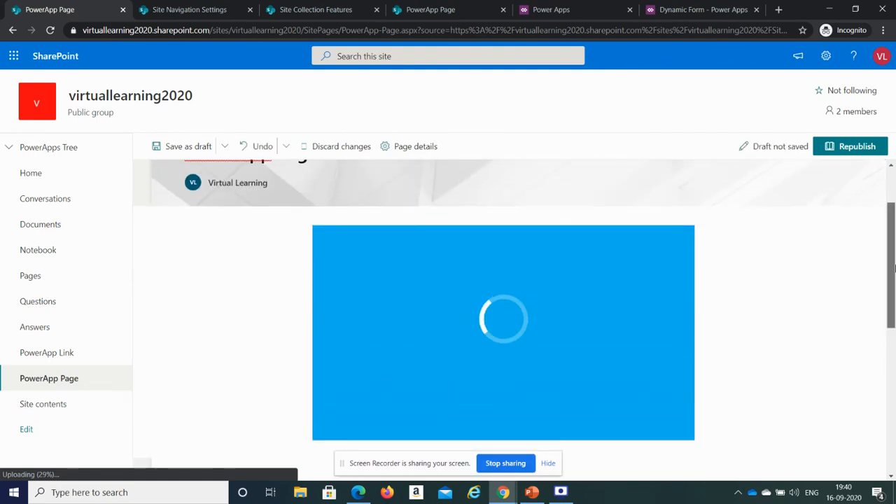
{"action": "scroll", "coordinate": [706, 307], "scroll_direction": "up", "scroll_amount": 2}
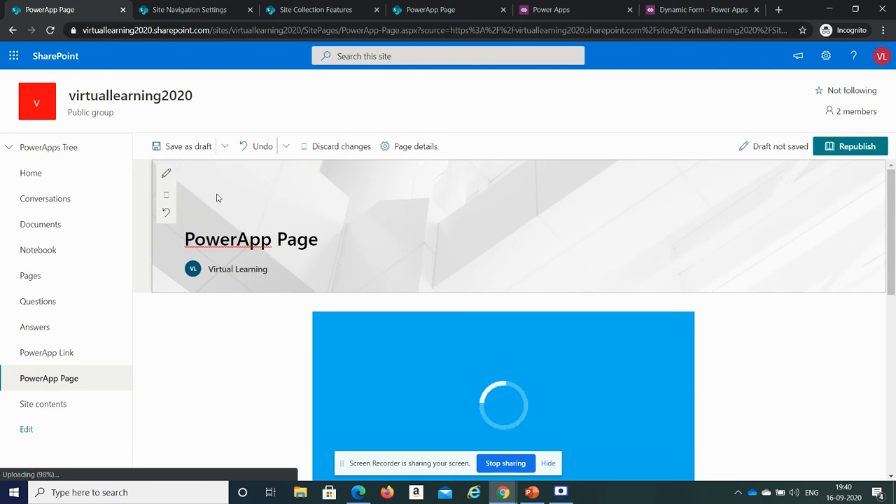
{"action": "left_click", "coordinate": [166, 173]}
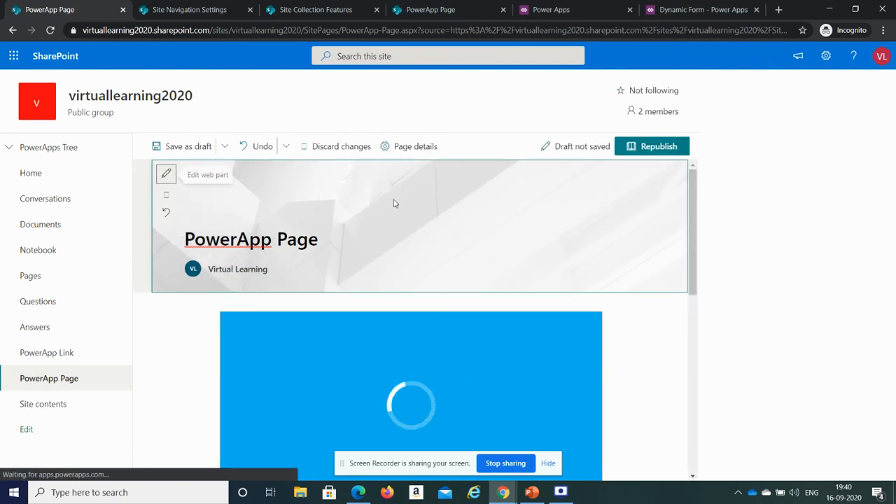
- Reload the PowerApp Page, confirming the reload despite unsaved changes
{"action": "left_click", "coordinate": [426, 30]}
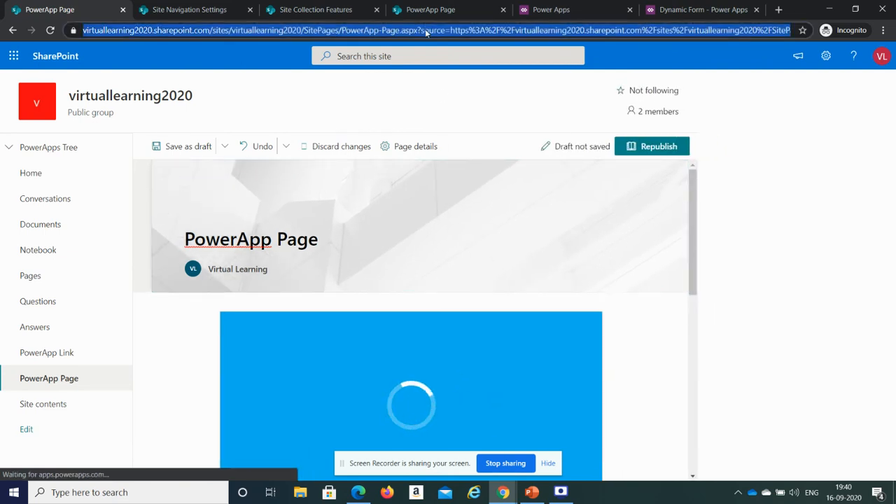
{"action": "key", "text": "Return"}
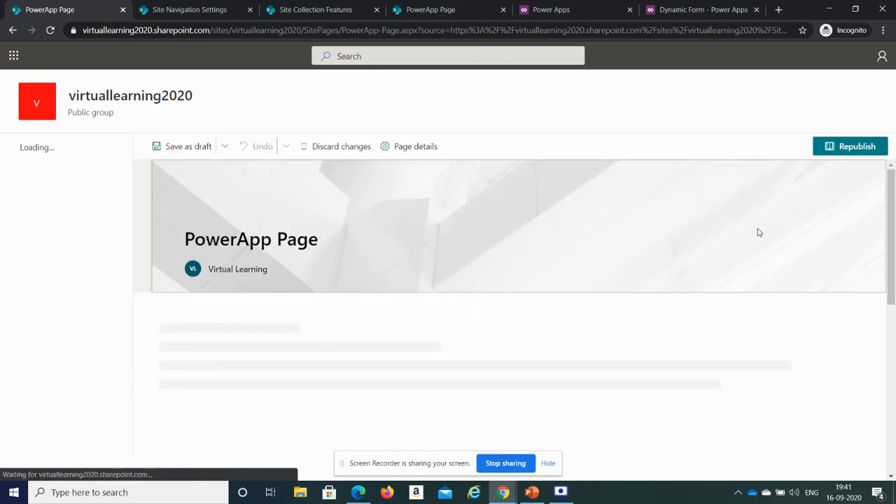
{"action": "left_click", "coordinate": [418, 30]}
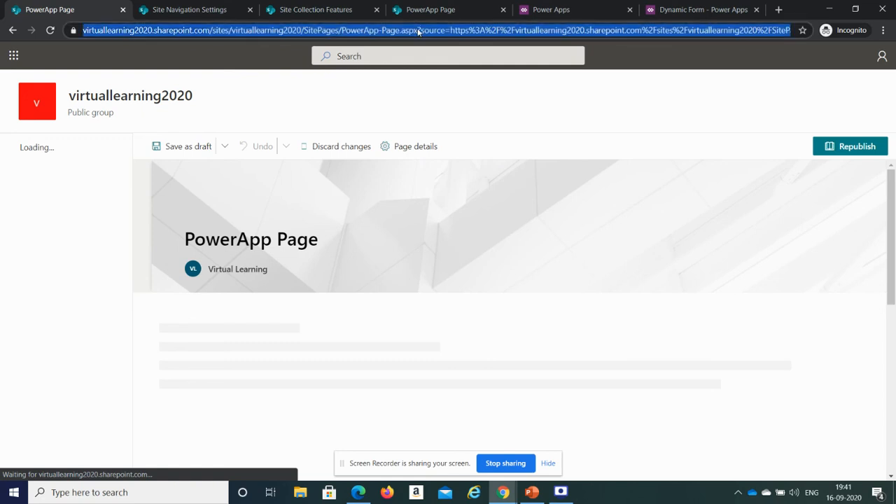
{"action": "key", "text": "Return"}
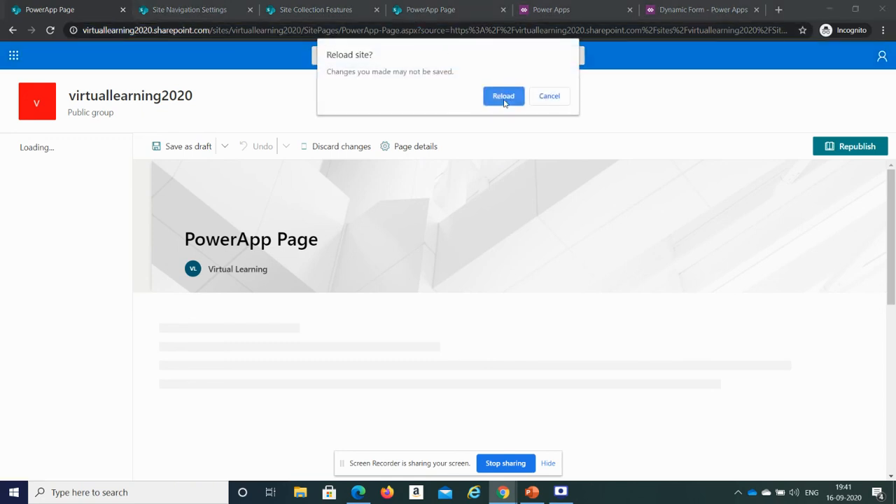
{"action": "left_click", "coordinate": [503, 98]}
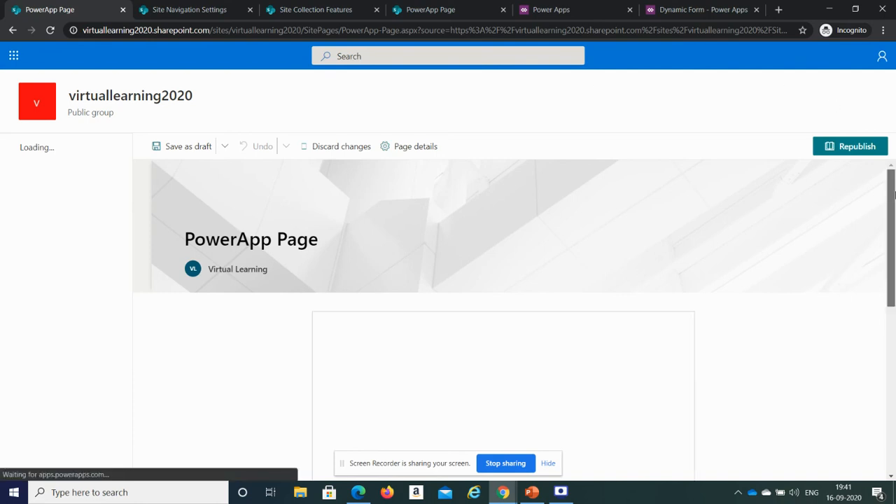
- Scroll through the reloaded PowerApp Page and reload it again, confirming the reload
{"action": "left_click_drag", "start_coordinate": [894, 195], "coordinate": [895, 165]}
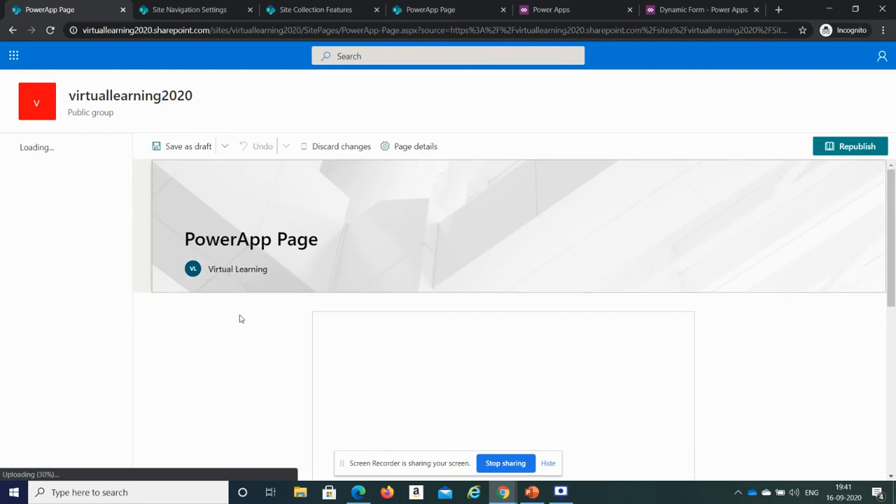
{"action": "left_click", "coordinate": [223, 177]}
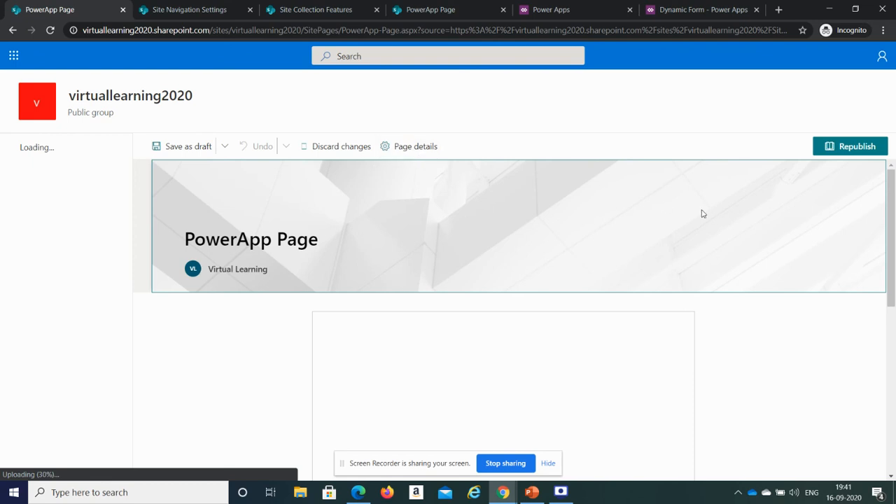
{"action": "left_click", "coordinate": [894, 350]}
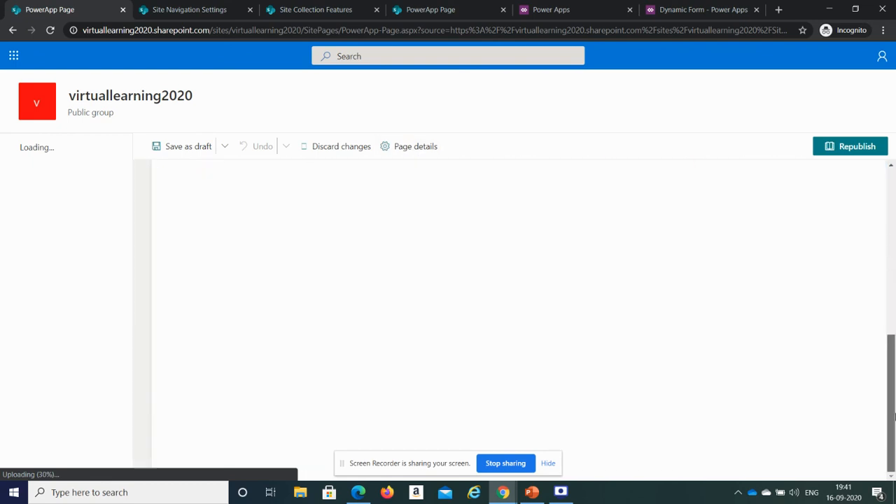
{"action": "left_click_drag", "start_coordinate": [894, 350], "coordinate": [894, 234]}
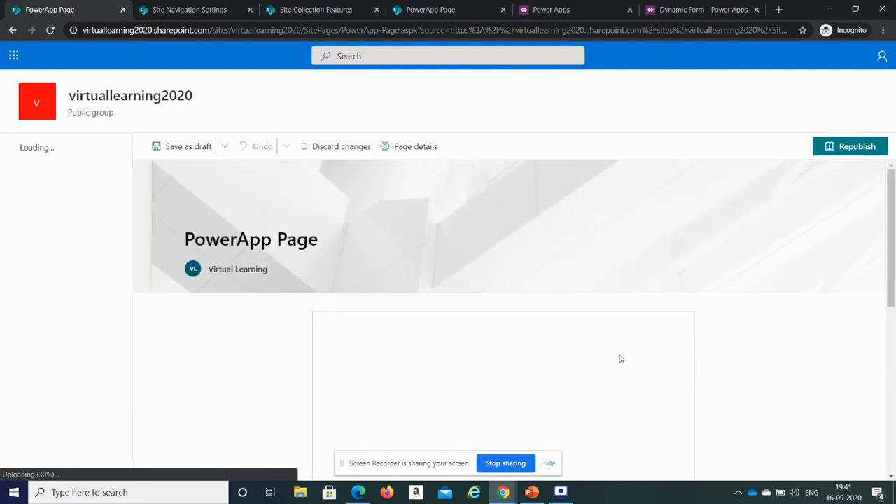
{"action": "mouse_move", "coordinate": [892, 282]}
{"action": "left_mouse_down"}
{"action": "mouse_move", "coordinate": [891, 449]}
{"action": "mouse_move", "coordinate": [891, 277]}
{"action": "left_mouse_up"}
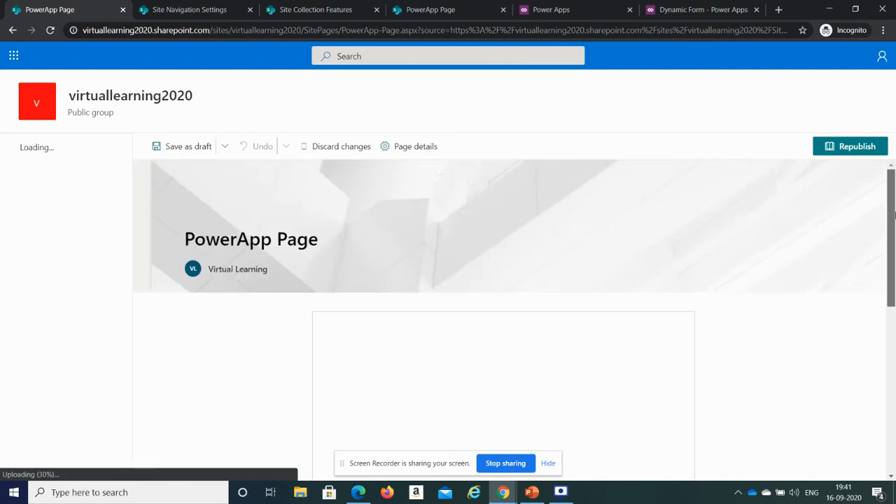
{"action": "left_click", "coordinate": [434, 31]}
{"action": "key", "text": "Return"}
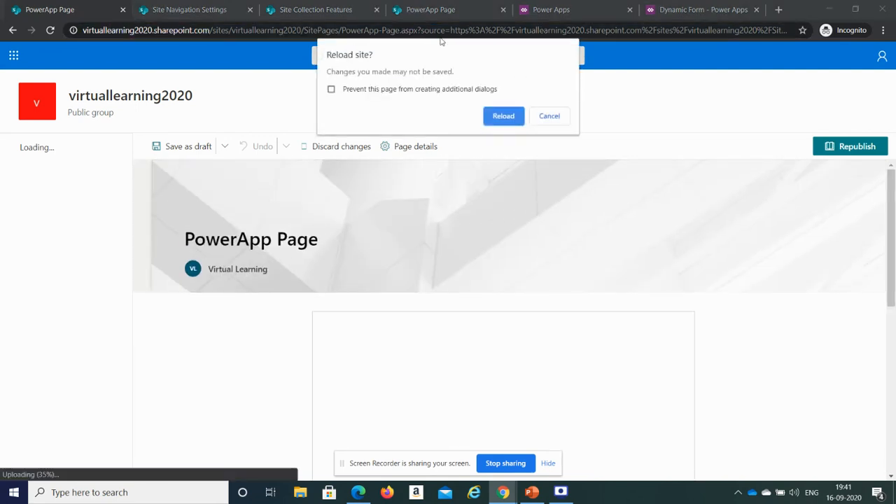
{"action": "left_click", "coordinate": [494, 117]}
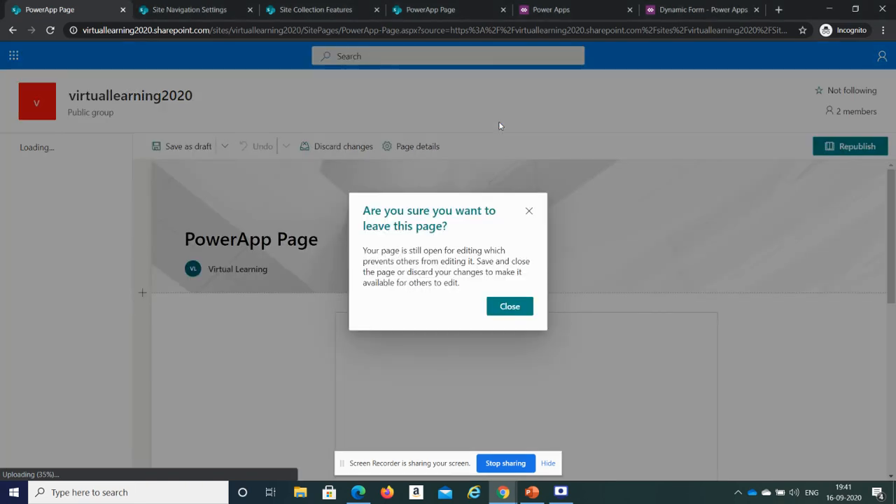
- Close the leave-page warning and open the PowerApp Page's title area settings
{"action": "left_click", "coordinate": [511, 307]}
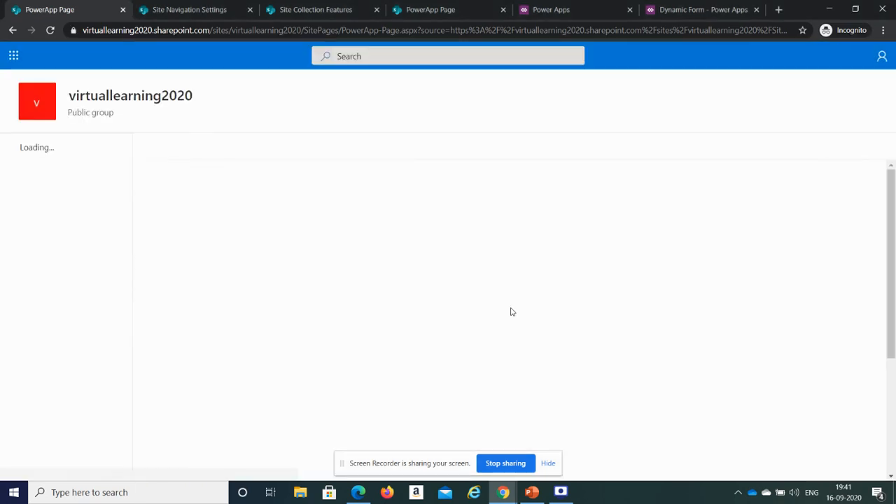
{"action": "mouse_move", "coordinate": [892, 213]}
{"action": "left_mouse_down"}
{"action": "mouse_move", "coordinate": [895, 319]}
{"action": "mouse_move", "coordinate": [895, 204]}
{"action": "left_mouse_up"}
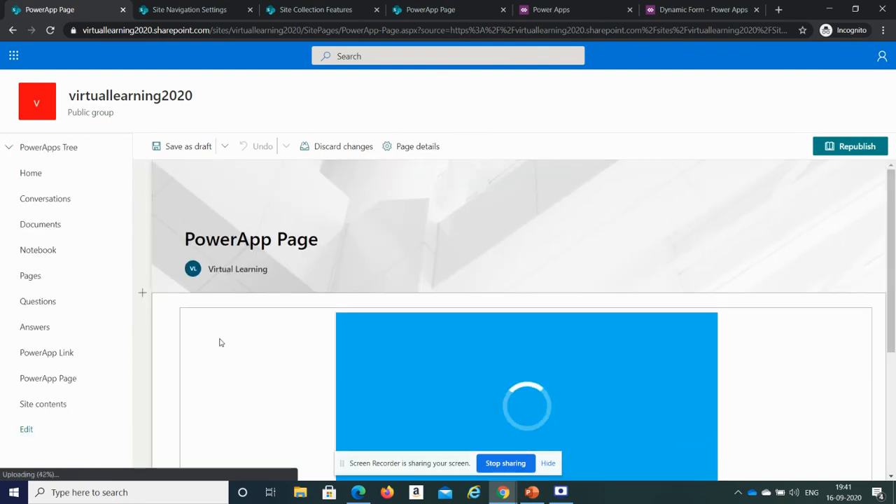
{"action": "left_click", "coordinate": [166, 175]}
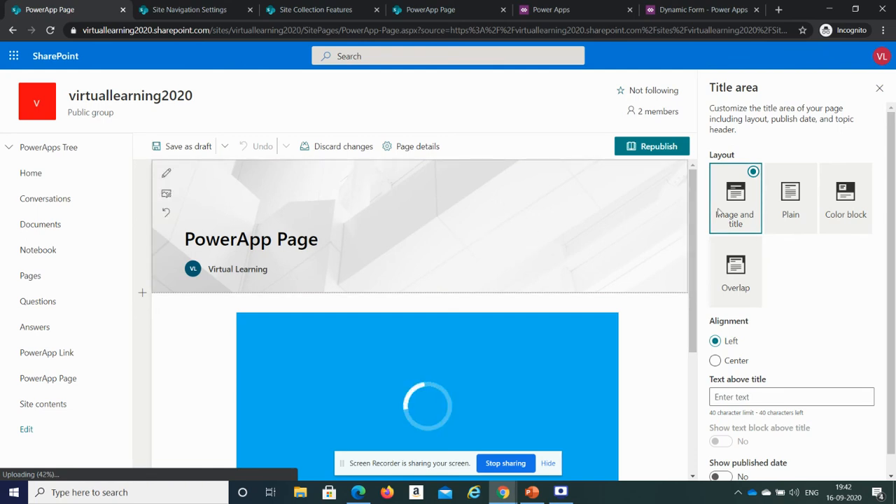
- Set the page's title area layout to Plain after previewing the Color block and Overlay layouts, then close the panel
{"action": "left_click", "coordinate": [794, 219]}
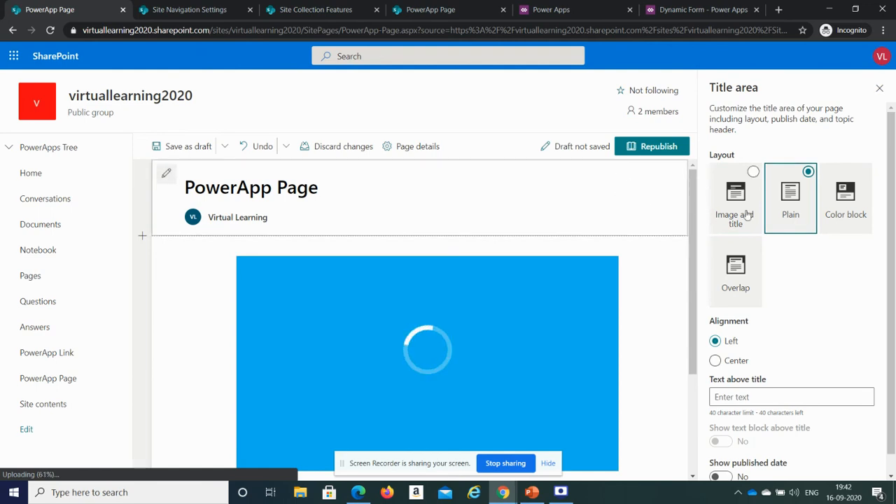
{"action": "left_click", "coordinate": [836, 217]}
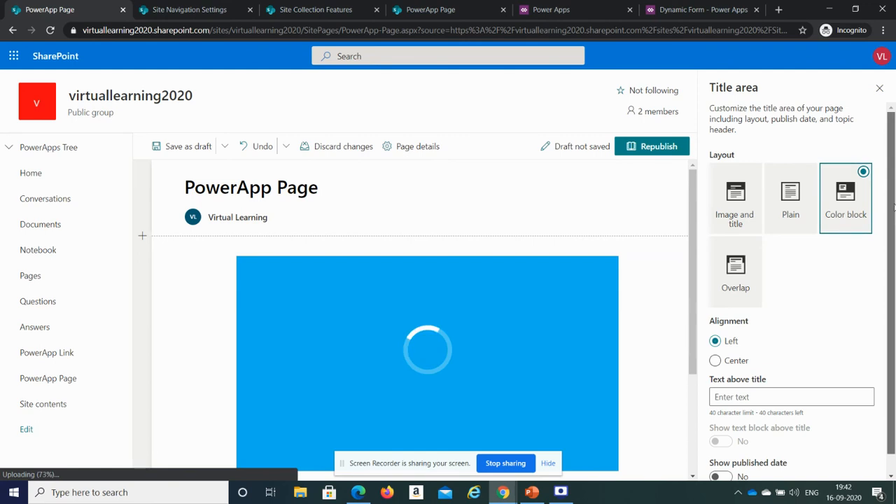
{"action": "left_click", "coordinate": [748, 287]}
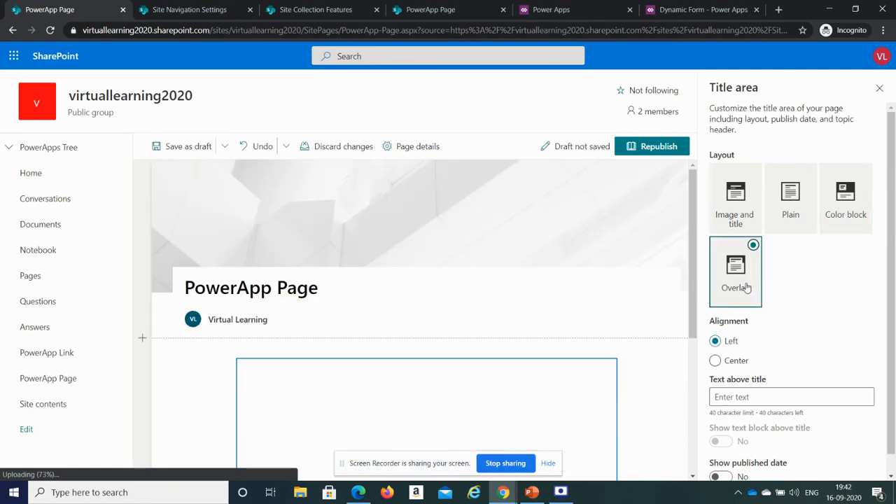
{"action": "left_click", "coordinate": [853, 213]}
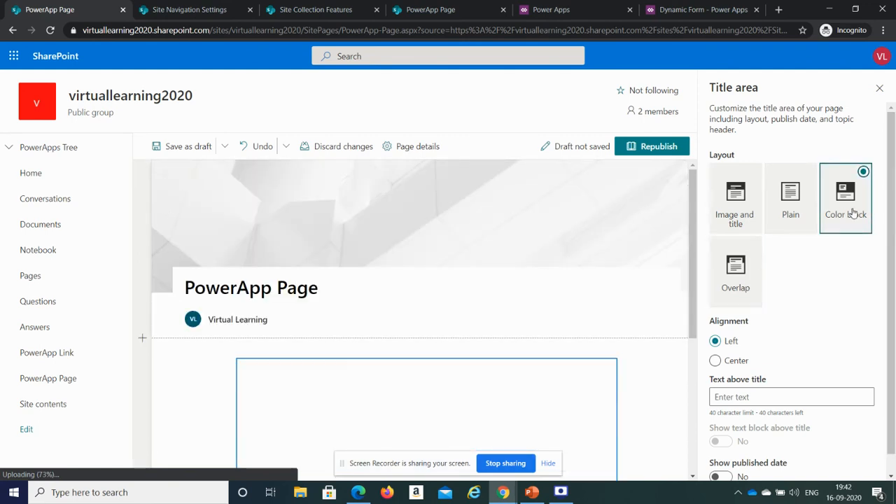
{"action": "scroll", "coordinate": [895, 204], "scroll_direction": "down", "scroll_amount": 1}
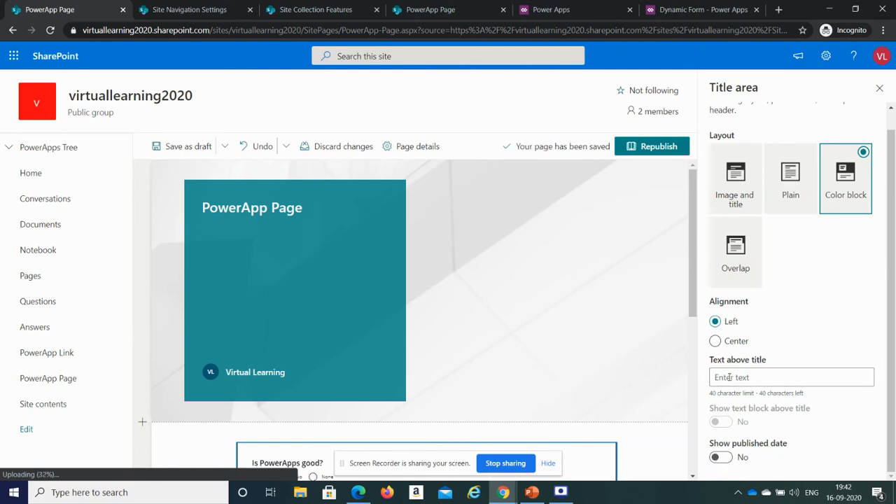
{"action": "scroll", "coordinate": [895, 290], "scroll_direction": "up", "scroll_amount": 1}
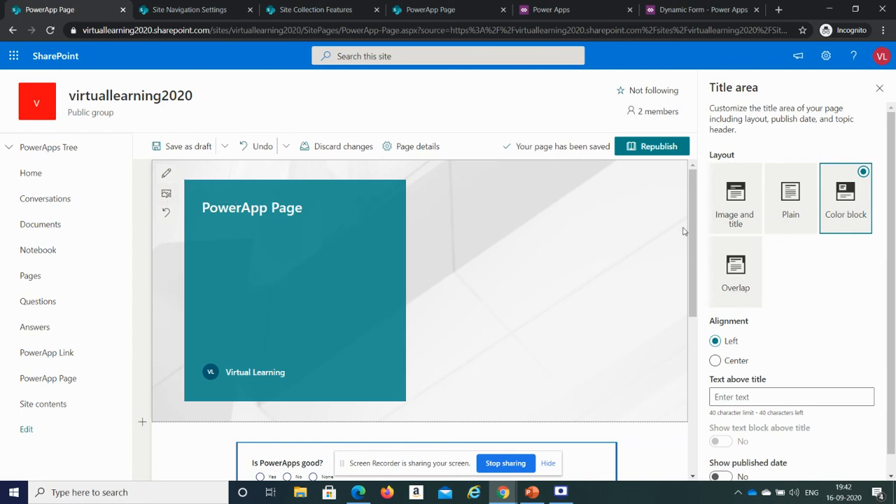
{"action": "left_click", "coordinate": [767, 205]}
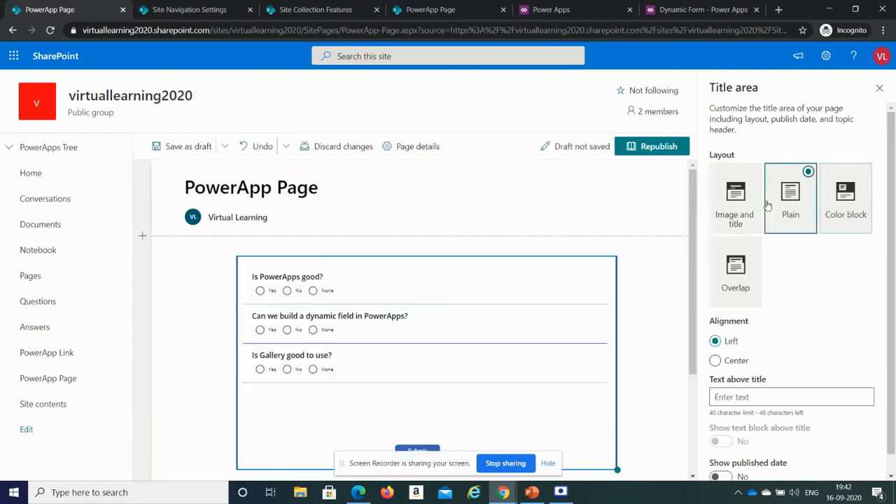
{"action": "scroll", "coordinate": [893, 308], "scroll_direction": "down", "scroll_amount": 1}
{"action": "scroll", "coordinate": [894, 308], "scroll_direction": "up", "scroll_amount": 1}
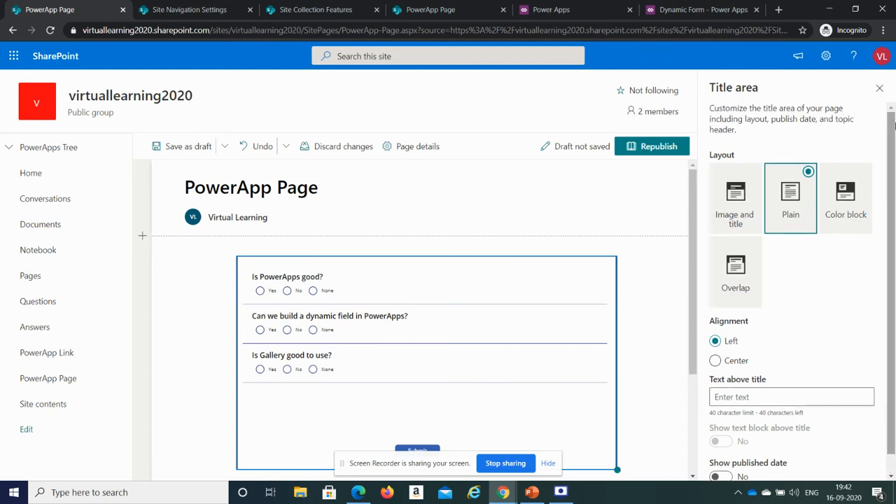
{"action": "left_click", "coordinate": [879, 87]}
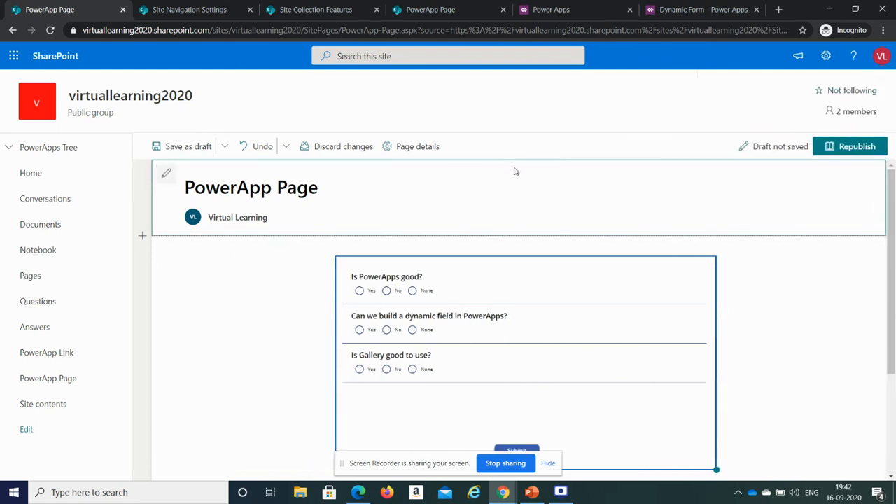
- Republish the PowerApp Page and open it again from the Site Pages library
{"action": "left_click", "coordinate": [848, 147]}
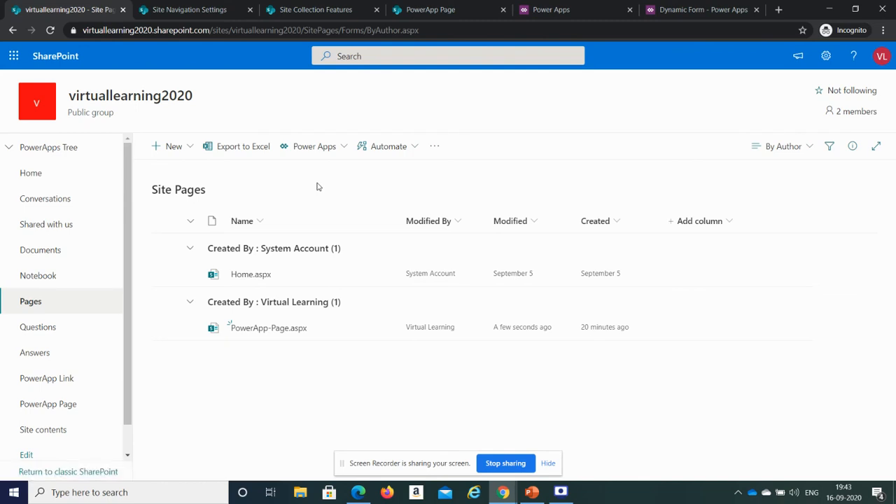
{"action": "left_click", "coordinate": [258, 329]}
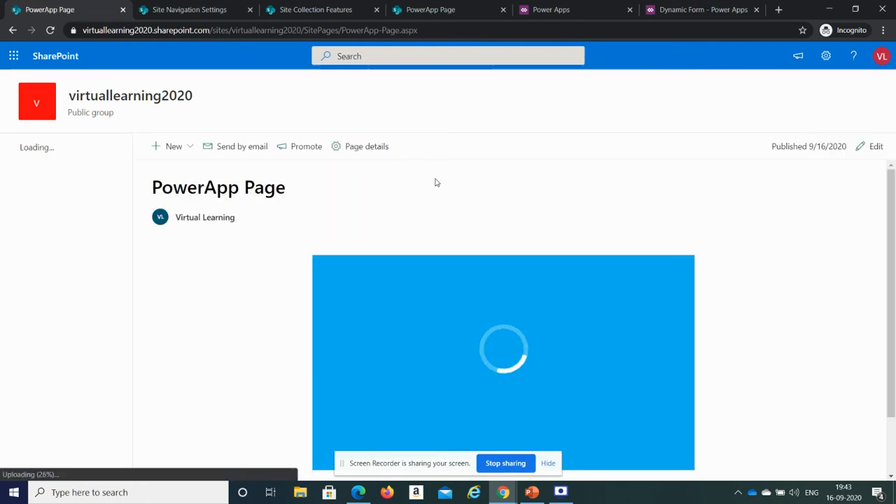
- Scroll through the published PowerApp Page to review the embedded app form
{"action": "scroll", "coordinate": [895, 303], "scroll_direction": "down", "scroll_amount": 1}
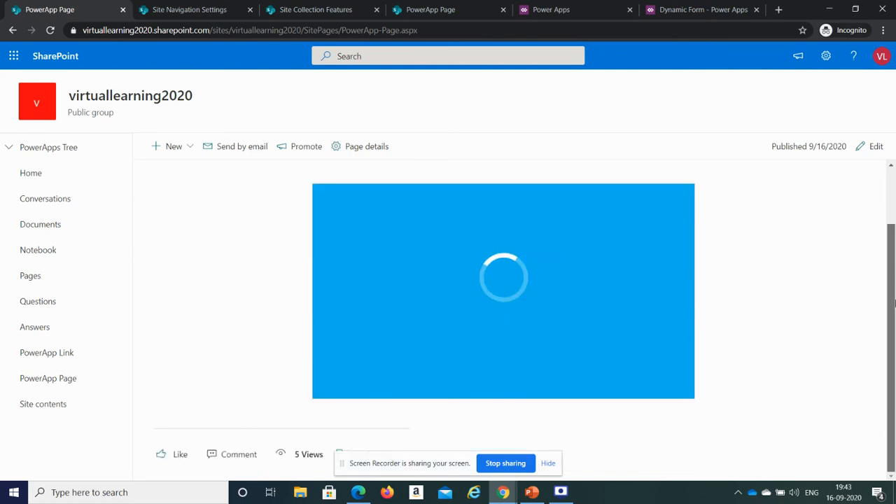
{"action": "left_click_drag", "start_coordinate": [895, 303], "coordinate": [895, 335]}
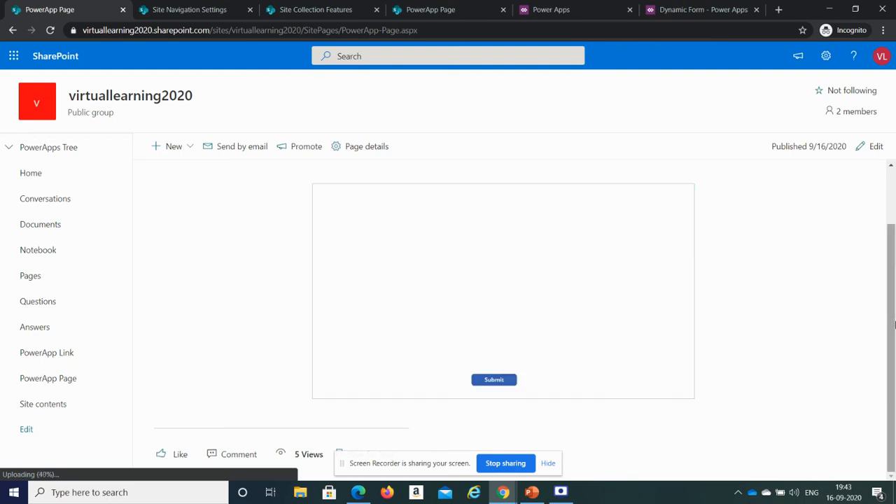
{"action": "left_click_drag", "start_coordinate": [894, 377], "coordinate": [890, 414]}
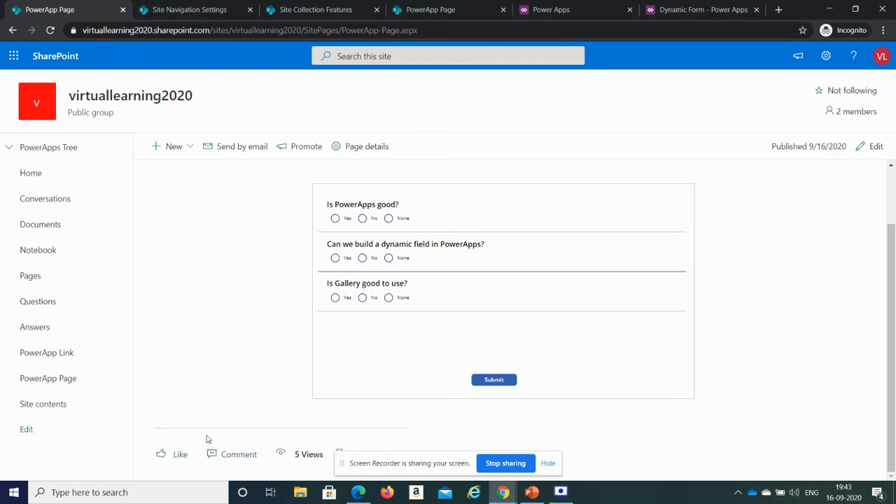
{"action": "scroll", "coordinate": [895, 279], "scroll_direction": "up", "scroll_amount": 1}
{"action": "scroll", "coordinate": [895, 279], "scroll_direction": "down", "scroll_amount": 1}
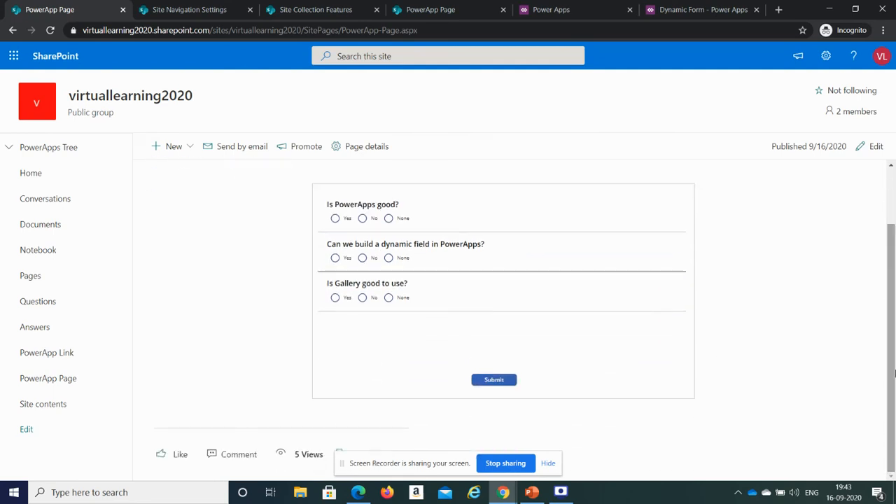
{"action": "scroll", "coordinate": [894, 281], "scroll_direction": "up", "scroll_amount": 1}
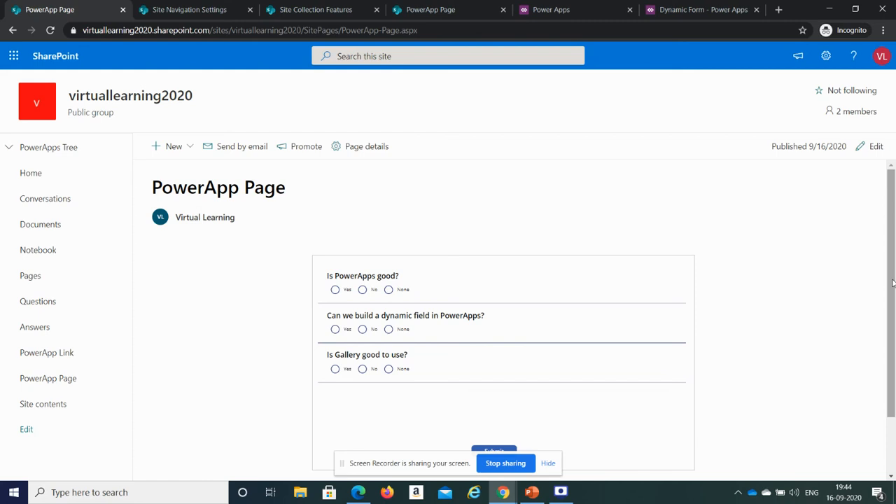
{"action": "left_click_drag", "start_coordinate": [893, 283], "coordinate": [895, 256]}
{"action": "mouse_move", "coordinate": [895, 257]}
{"action": "left_mouse_down"}
{"action": "mouse_move", "coordinate": [895, 379]}
{"action": "mouse_move", "coordinate": [893, 243]}
{"action": "left_mouse_up"}
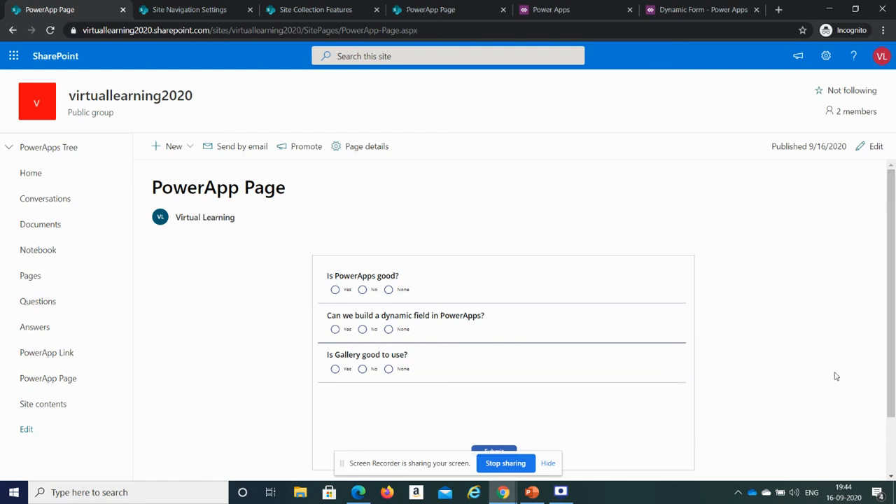
{"action": "mouse_move", "coordinate": [561, 493]}
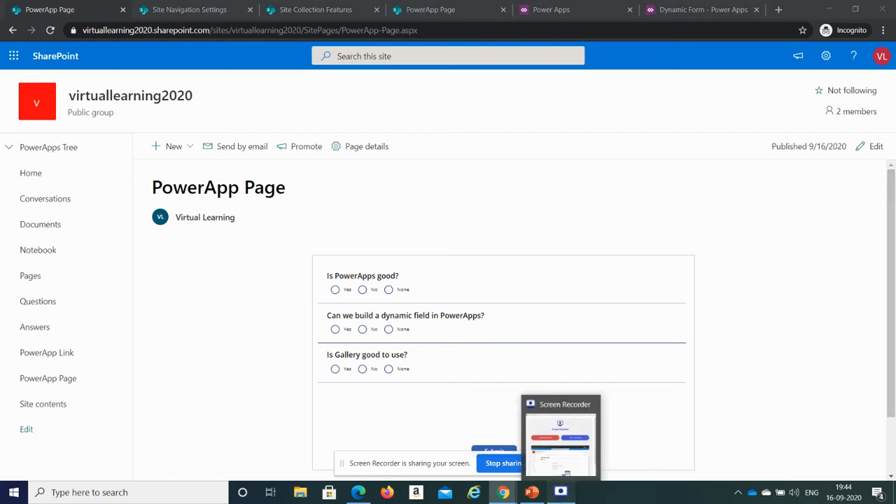
{"action": "left_click", "coordinate": [561, 449]}
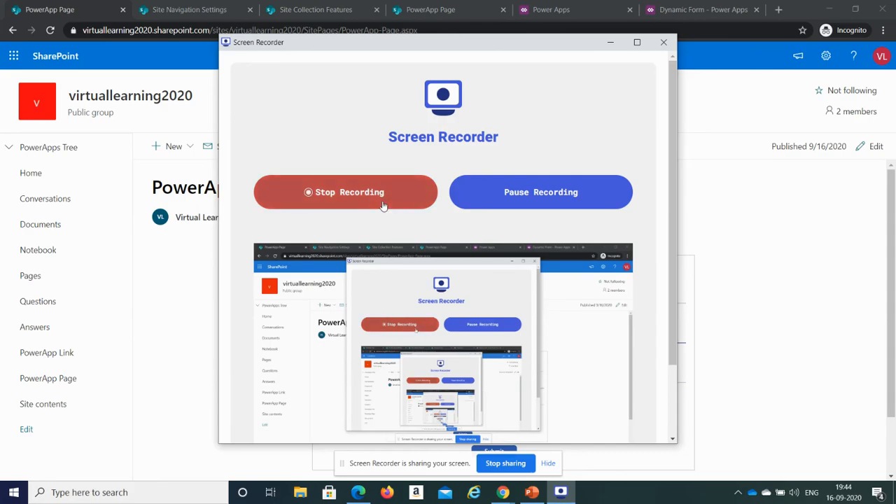